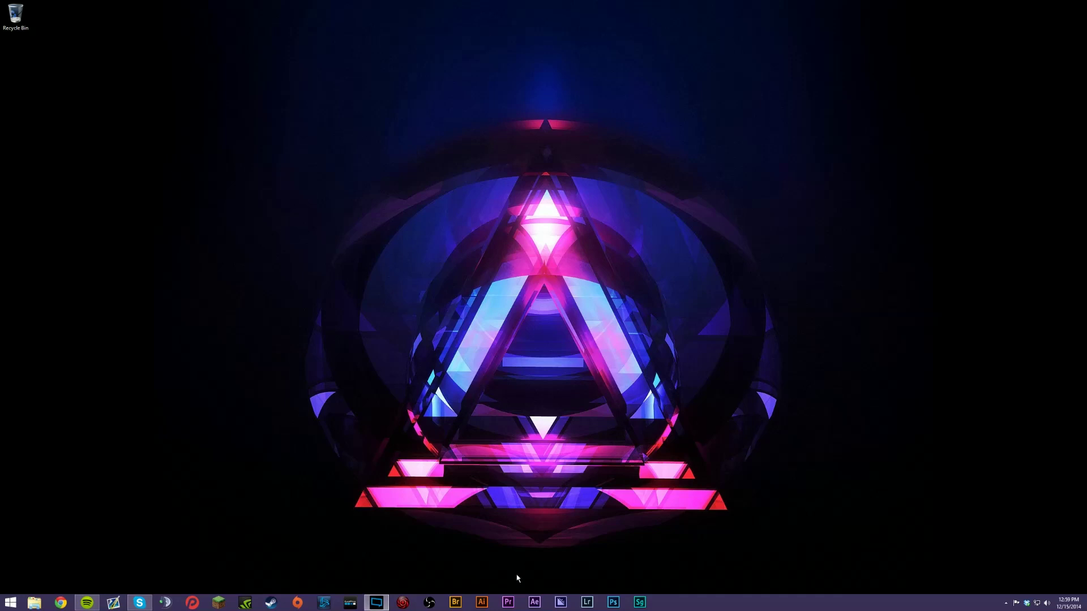
Step: Launch Adobe Premiere Pro and start a new project named Tutorial.1
click(508, 603)
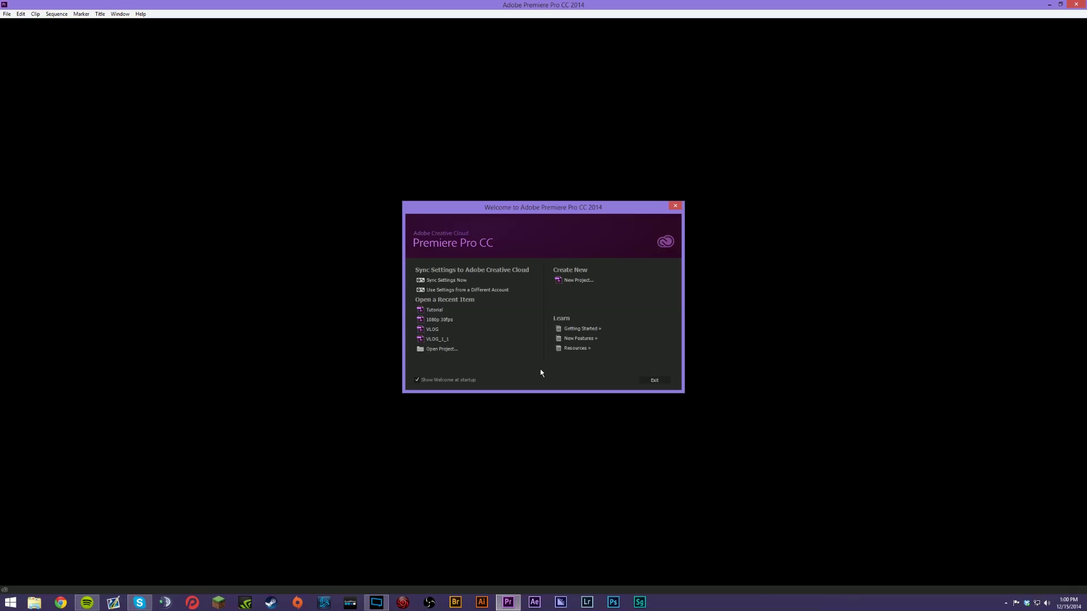
click(577, 283)
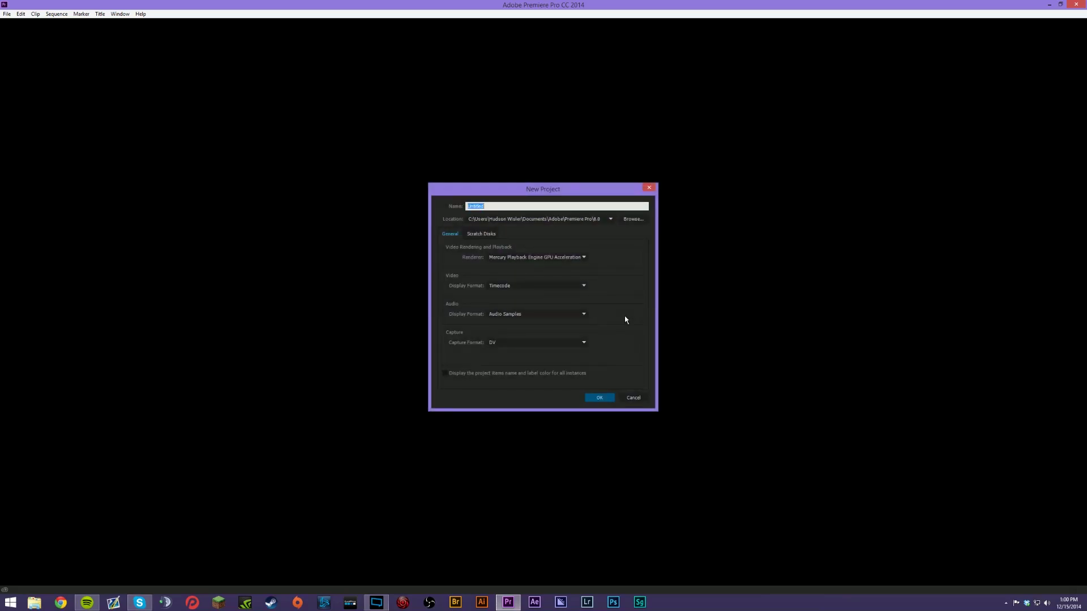
text(Tutorial.1)
Step: Review the new project's scratch disk locations and the drives available for captured audio, leaving the folder unchanged
click(492, 234)
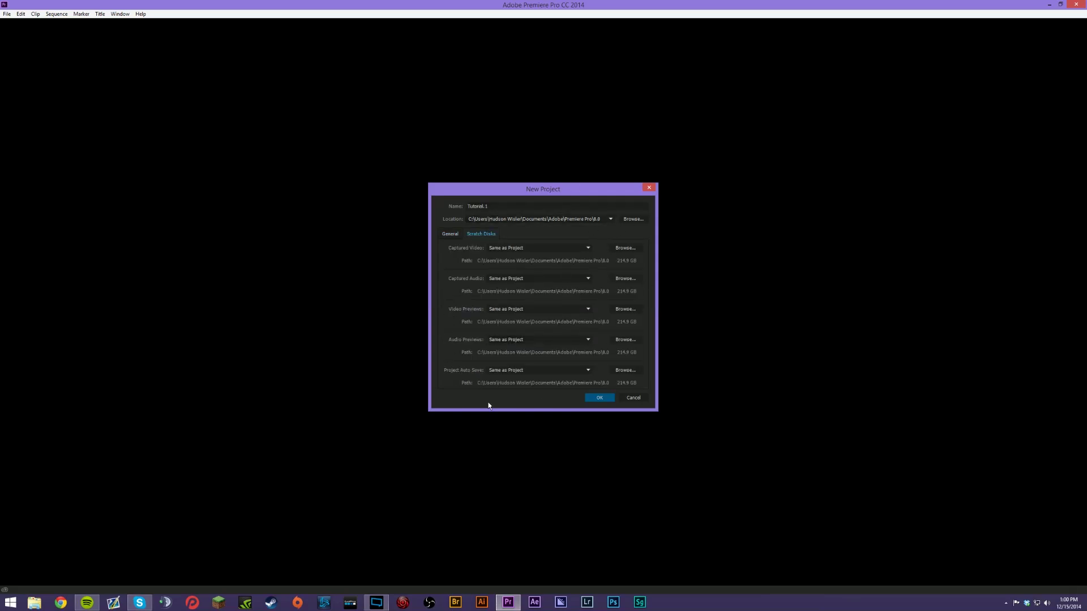
click(627, 279)
click(591, 369)
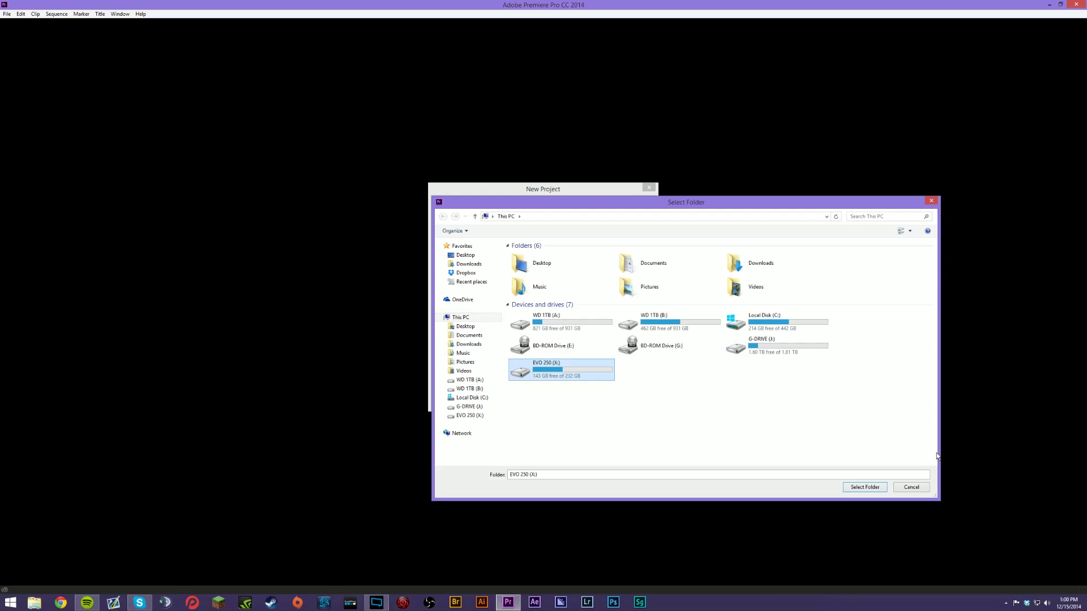
click(921, 489)
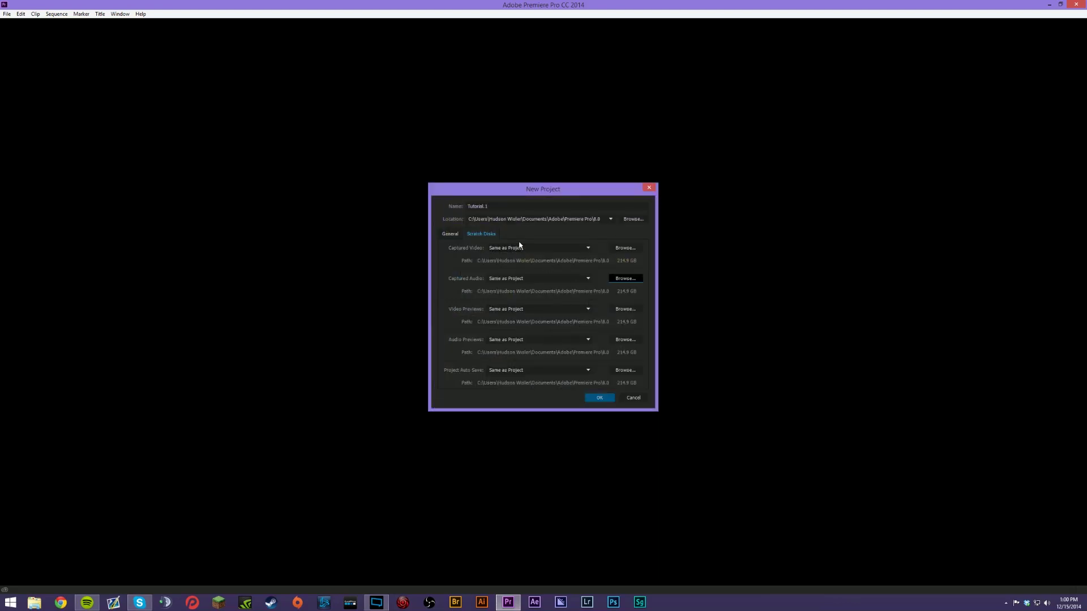
Step: Check the renderer options, keep Mercury Playback Engine GPU Acceleration (CUDA), and create the project
click(451, 233)
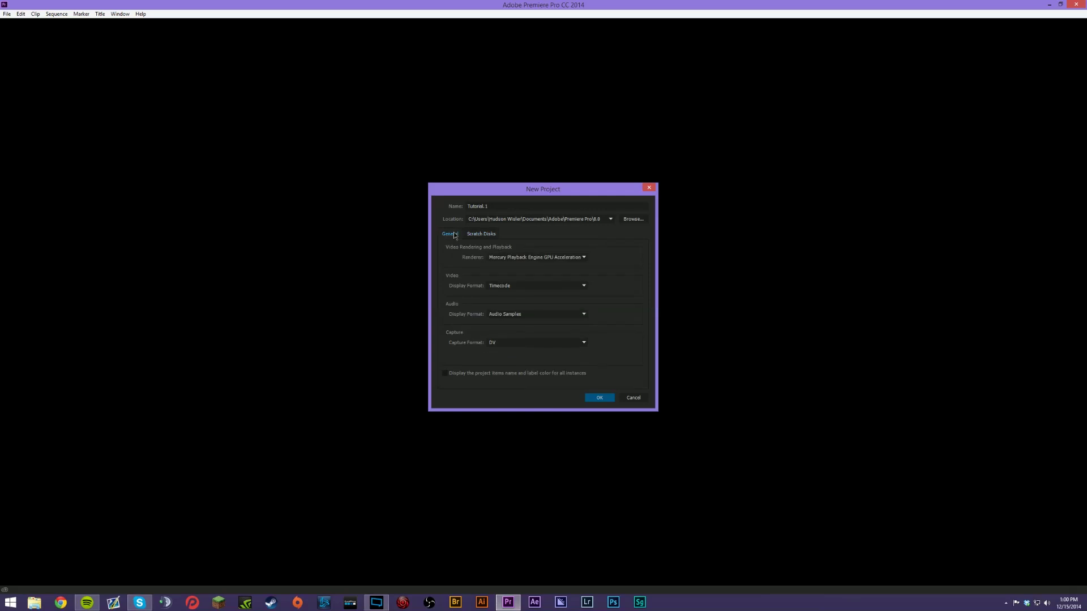
click(583, 257)
click(602, 243)
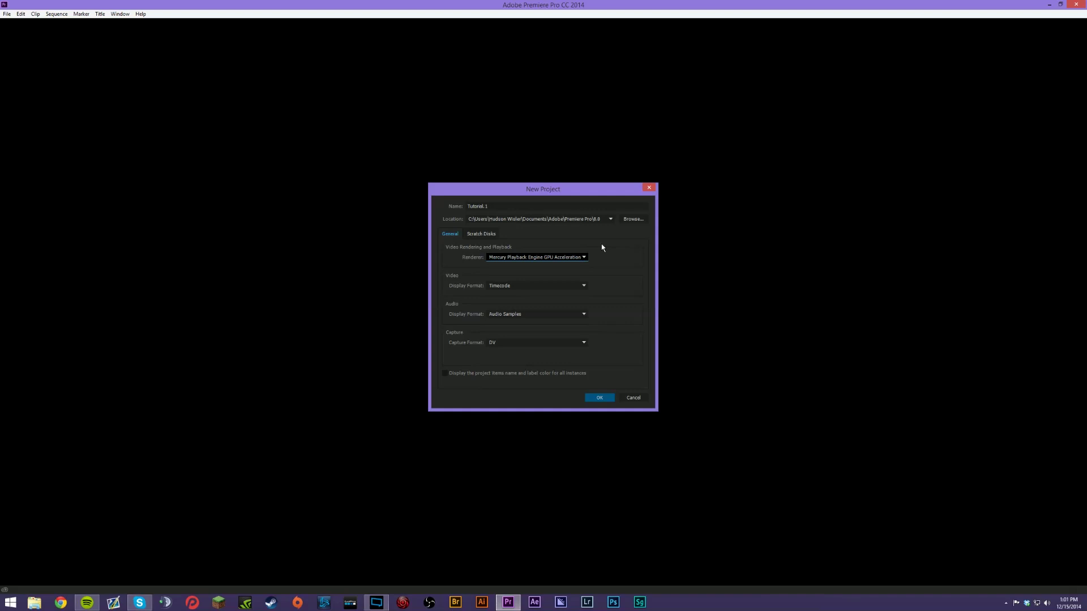
click(584, 257)
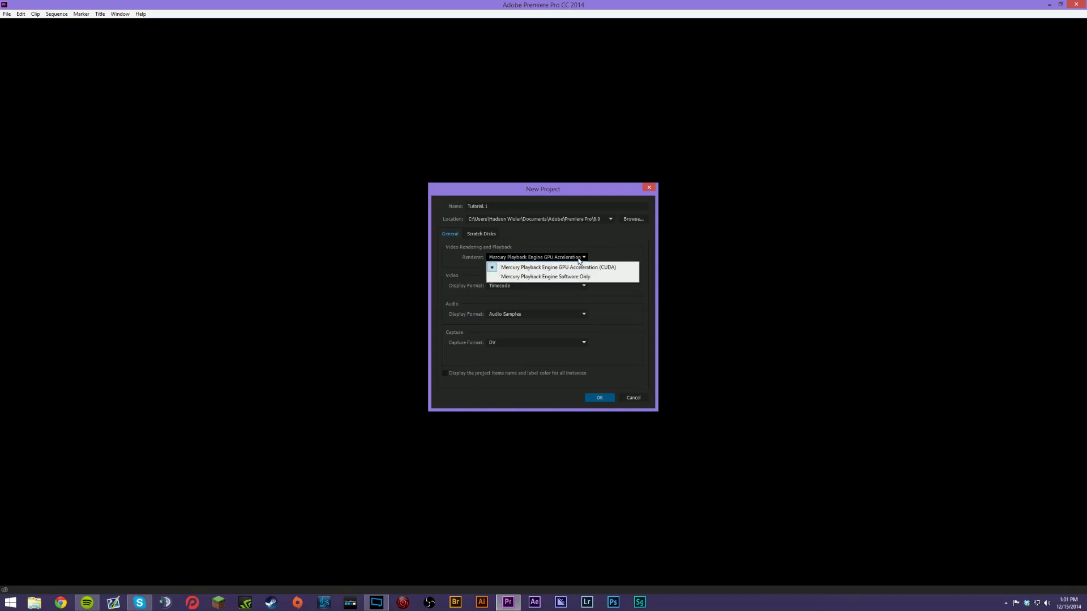
click(594, 251)
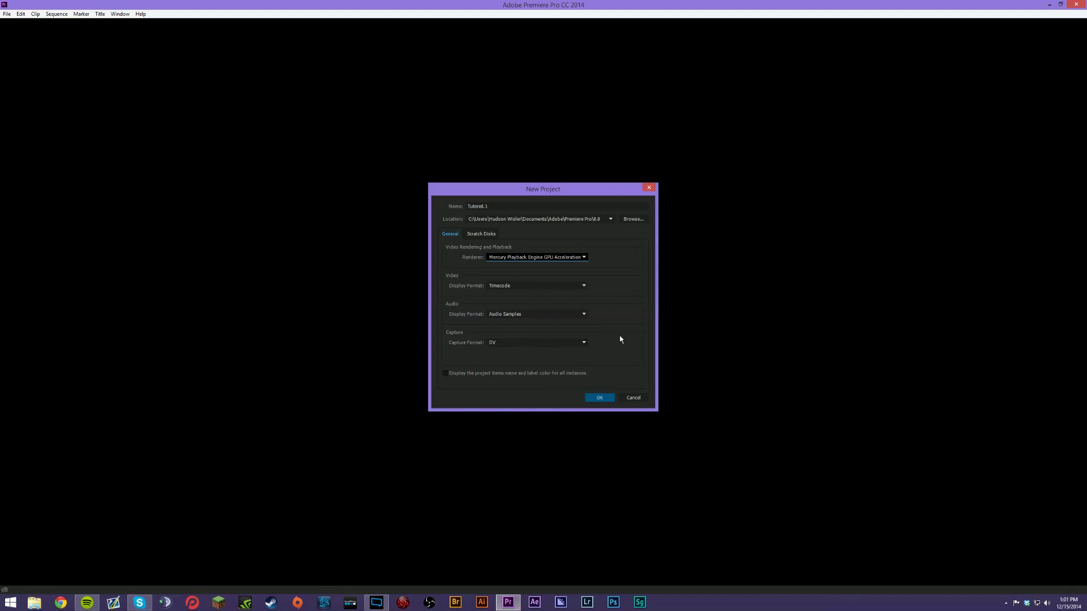
click(600, 401)
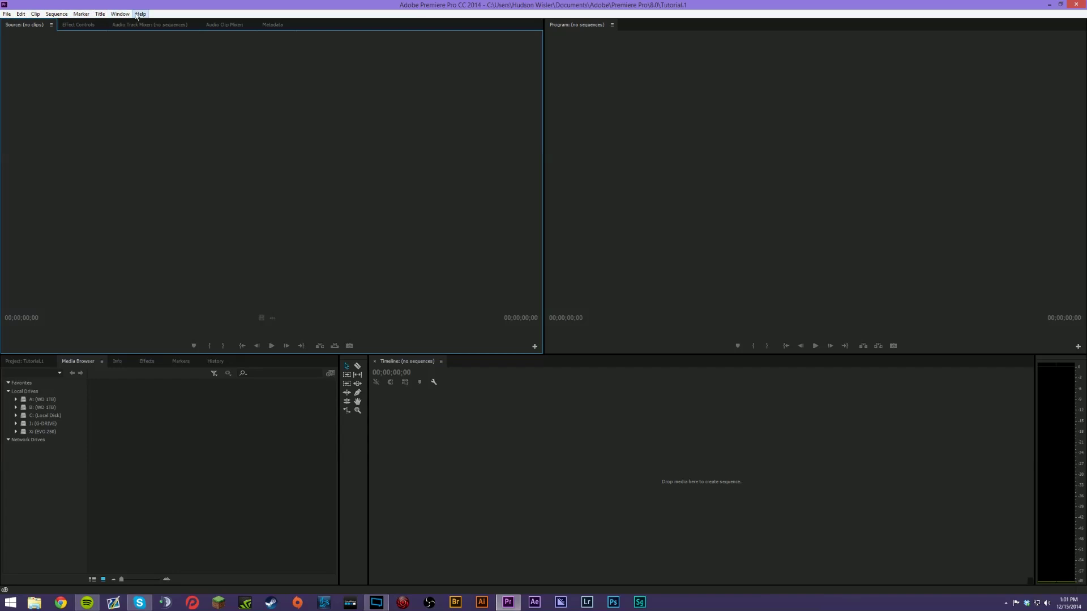
Step: Bring up the Effects panel from the available program windows and inspect its panel options
click(7, 14)
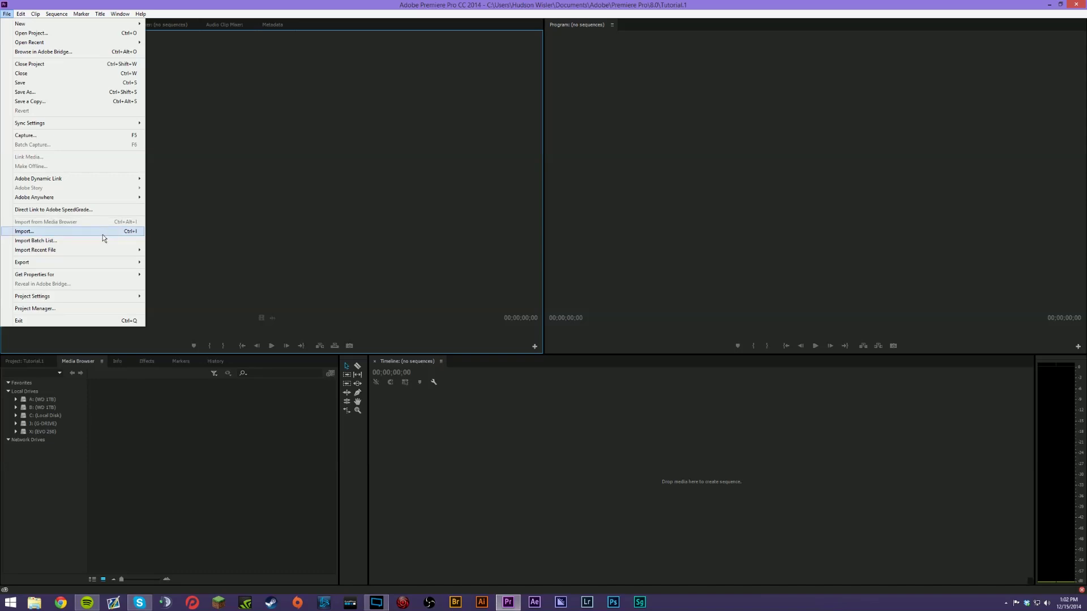
mouse_move(25, 17)
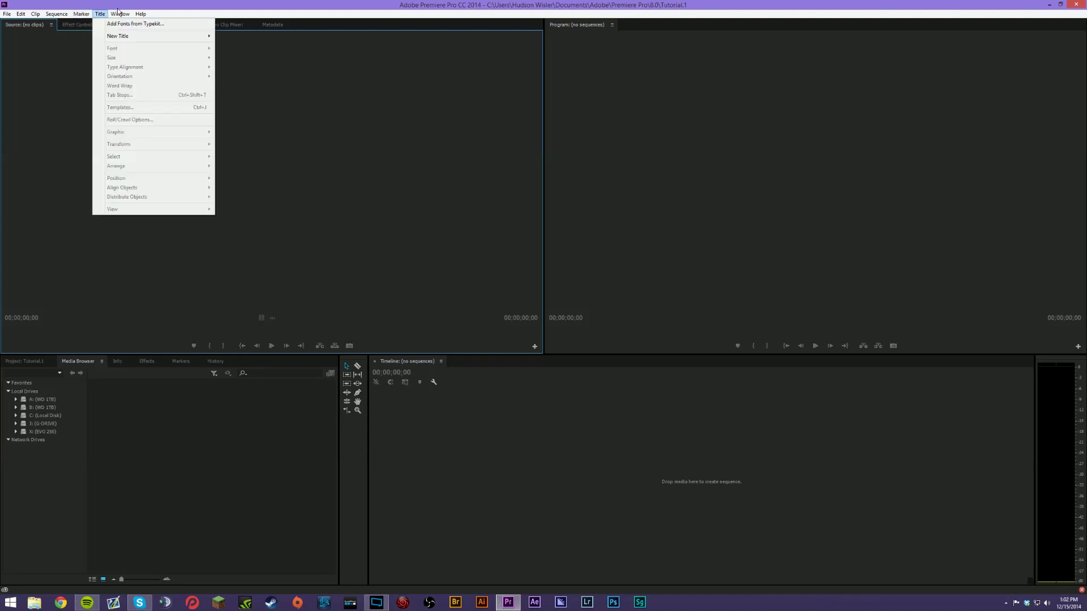
mouse_move(122, 15)
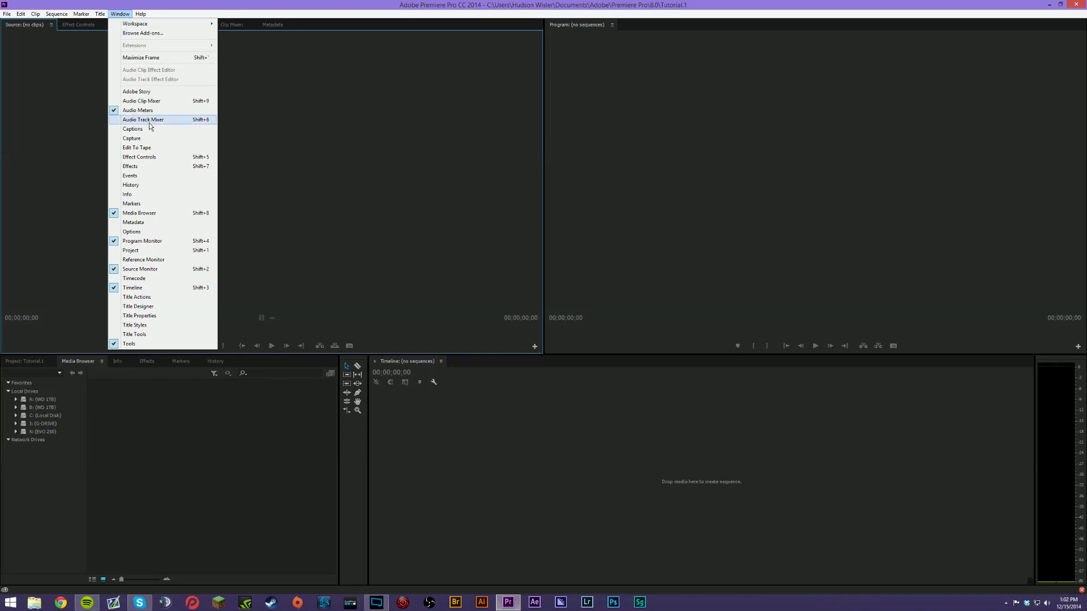
click(149, 170)
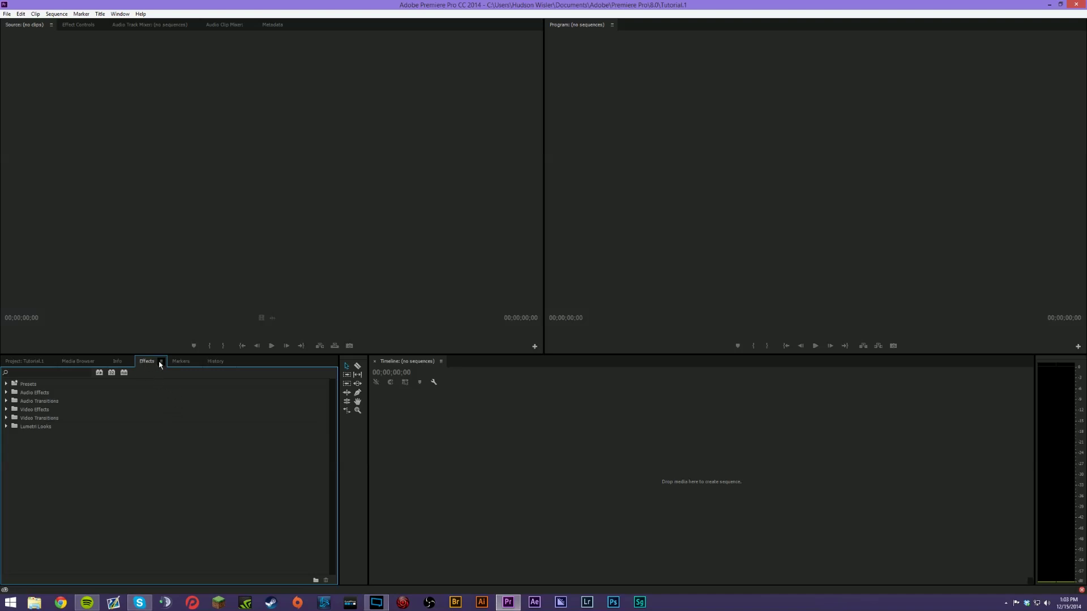
click(162, 363)
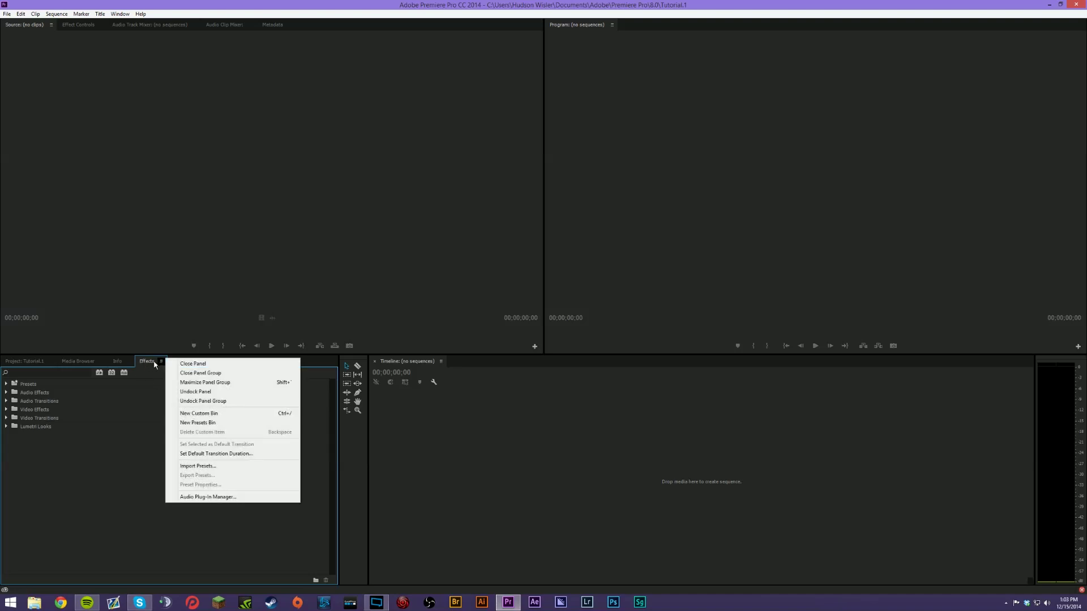
click(162, 363)
Step: Try relocating the Effects panel to other panel groups, return it to its original group, and show the Source and Project panels
drag(147, 361, 815, 187)
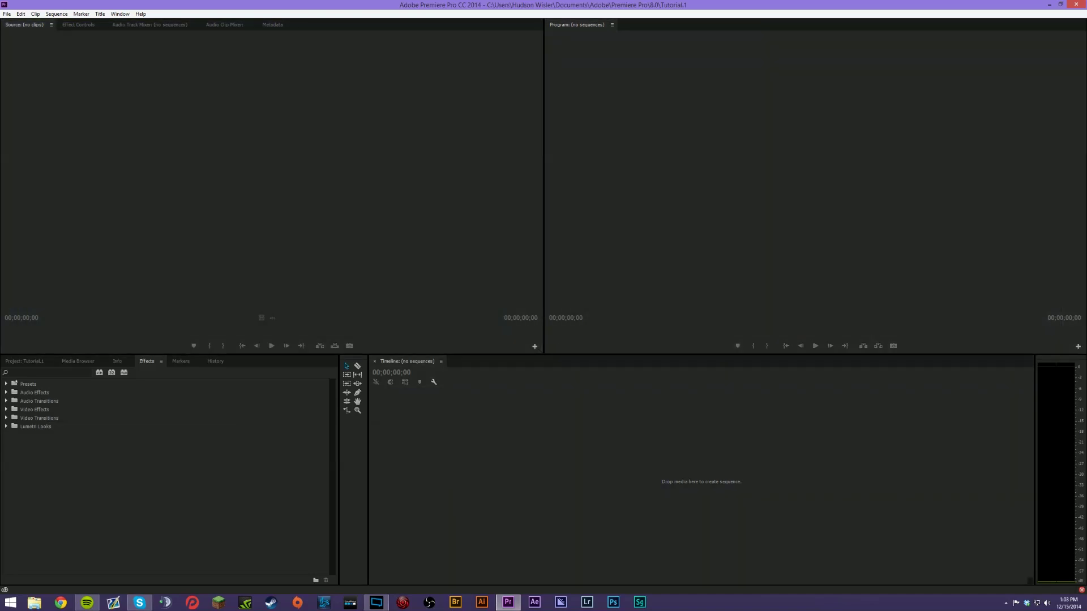
drag(148, 363, 150, 71)
drag(308, 26, 139, 378)
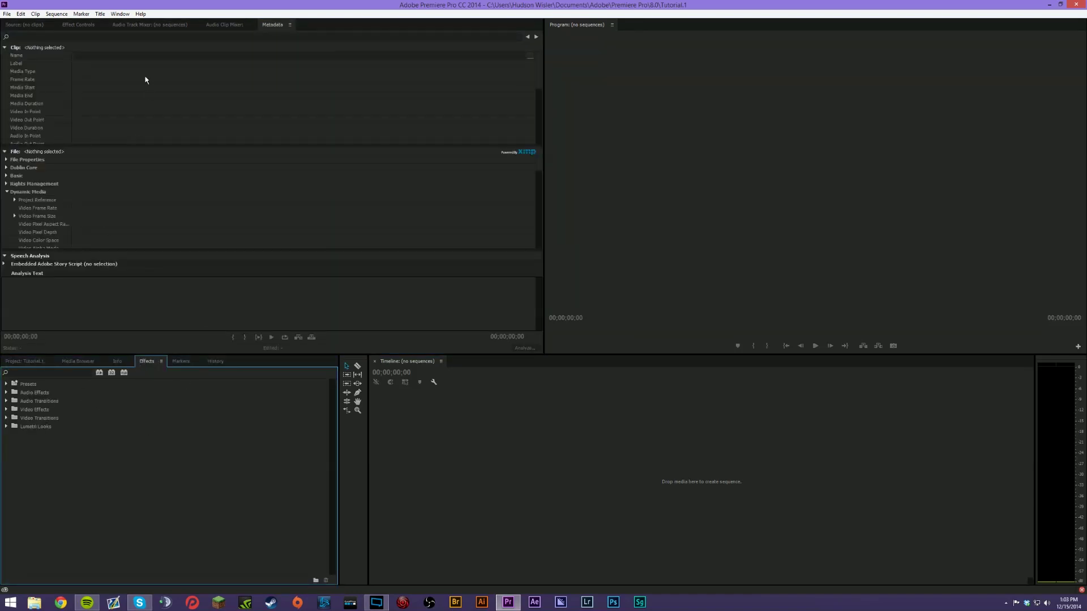
click(29, 25)
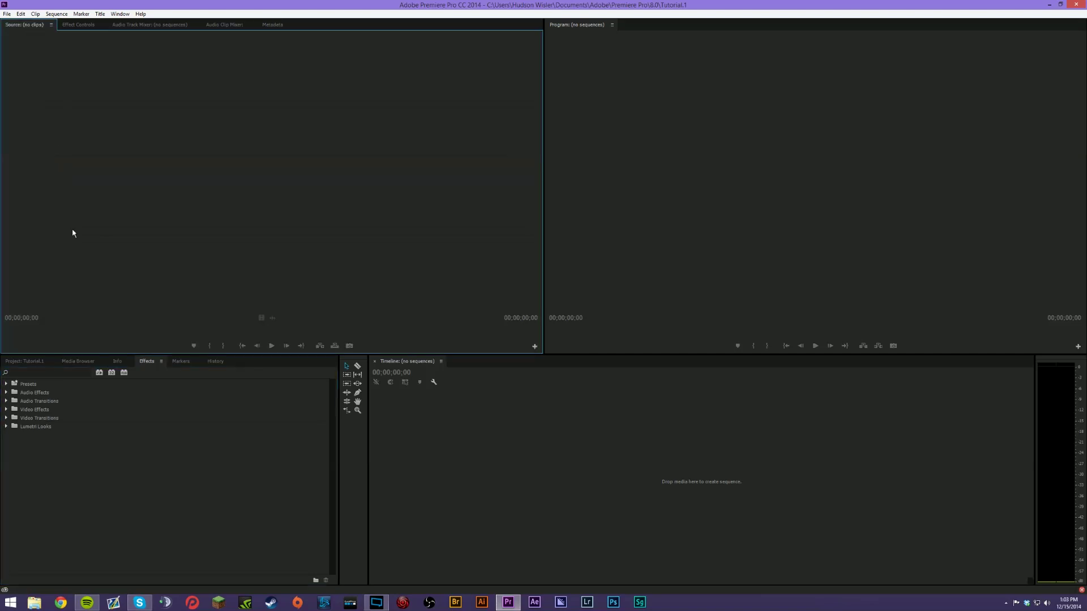
click(36, 361)
Step: Switch the workspace to the Color Correction layout and back to the Editing layout
click(120, 14)
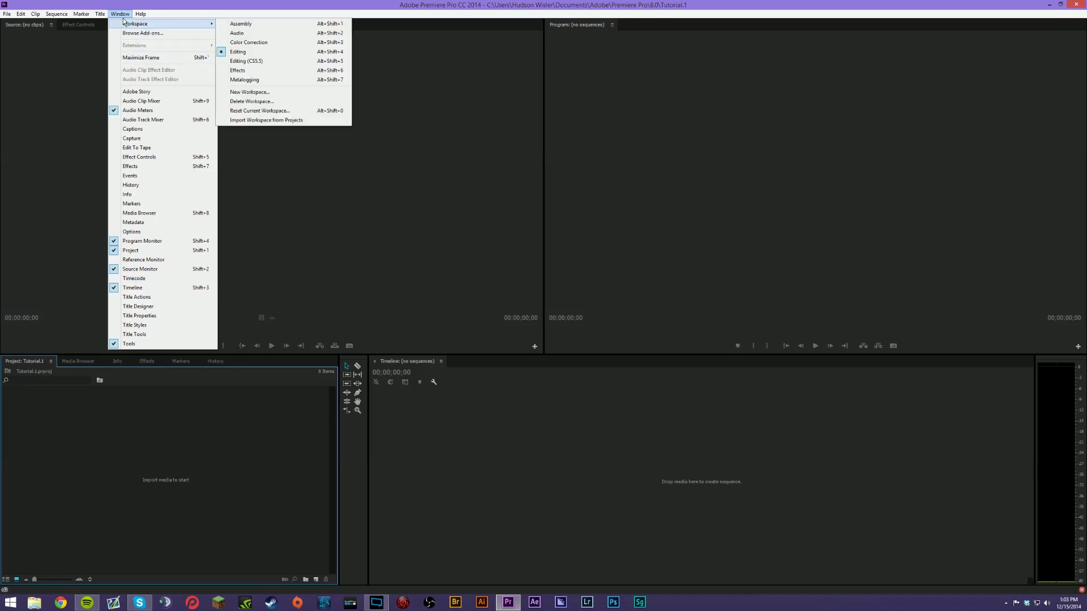
mouse_move(140, 29)
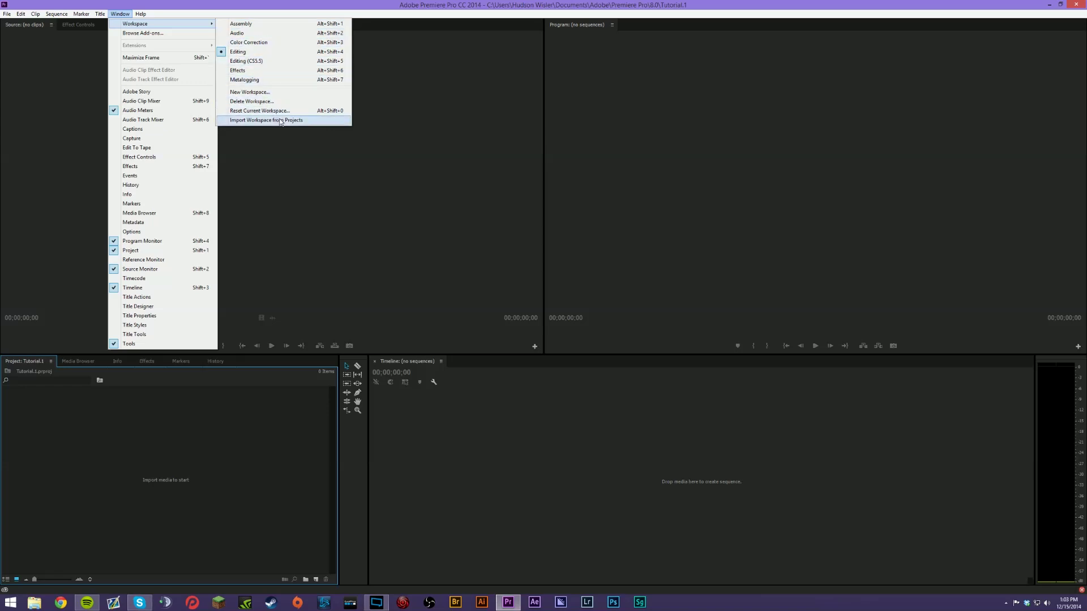
click(261, 45)
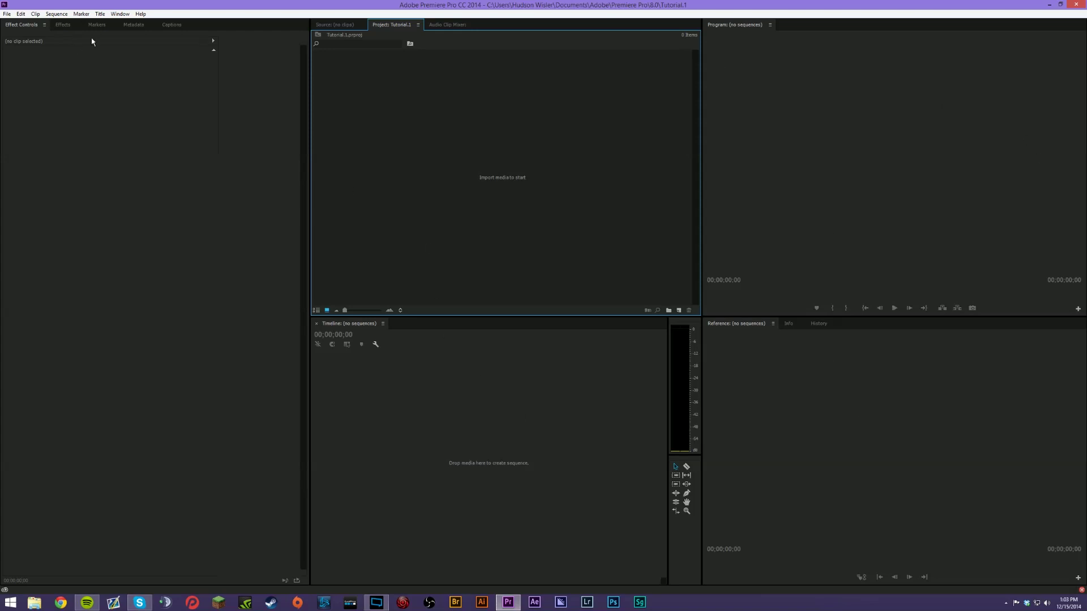
click(120, 13)
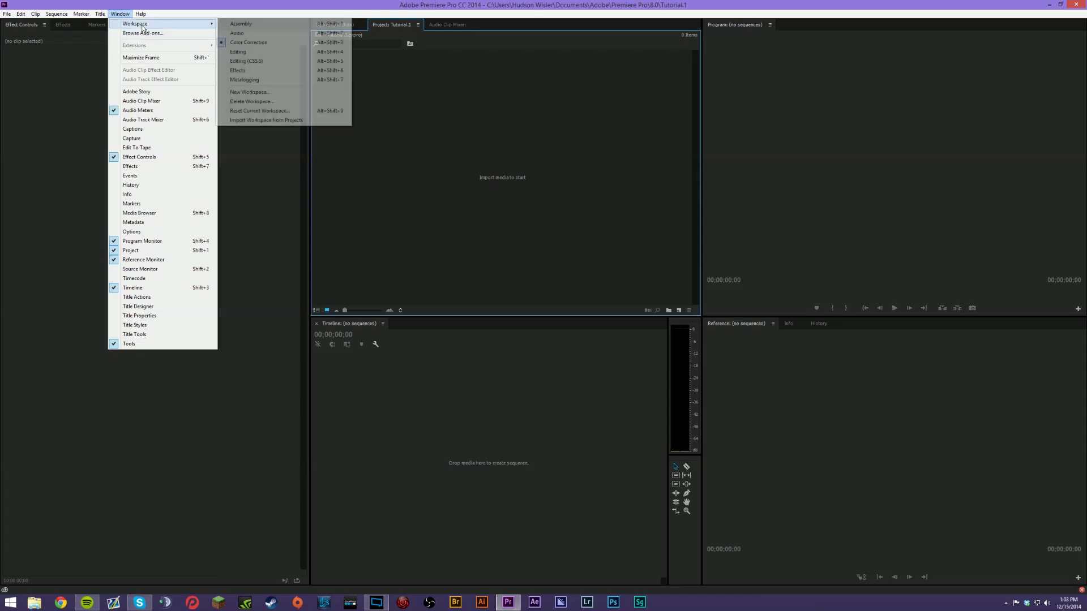
click(267, 53)
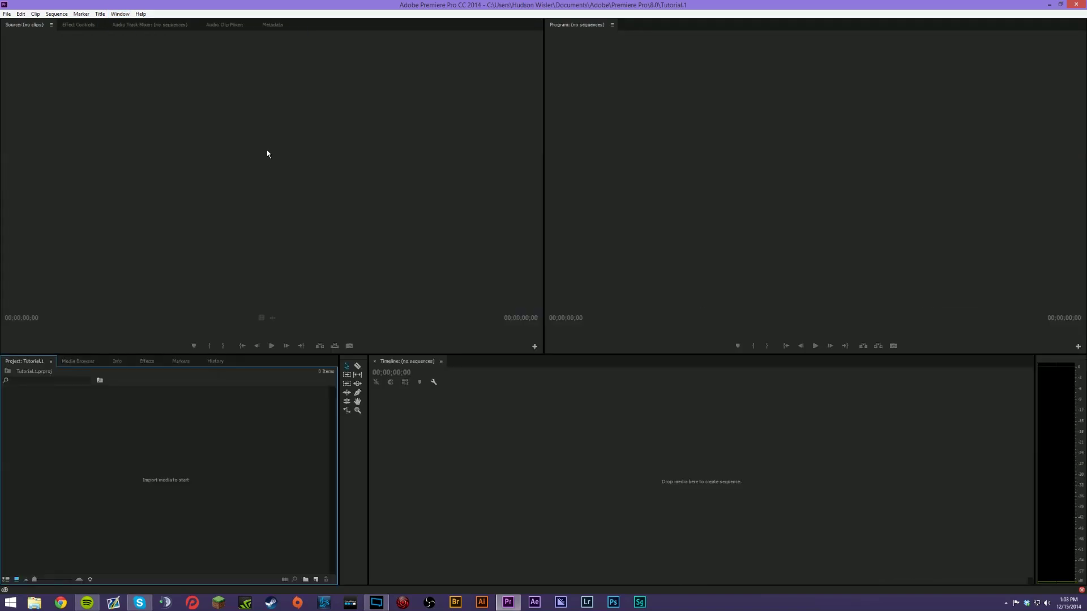
Step: Examine the Source monitor and compare it with the Program monitor
click(24, 35)
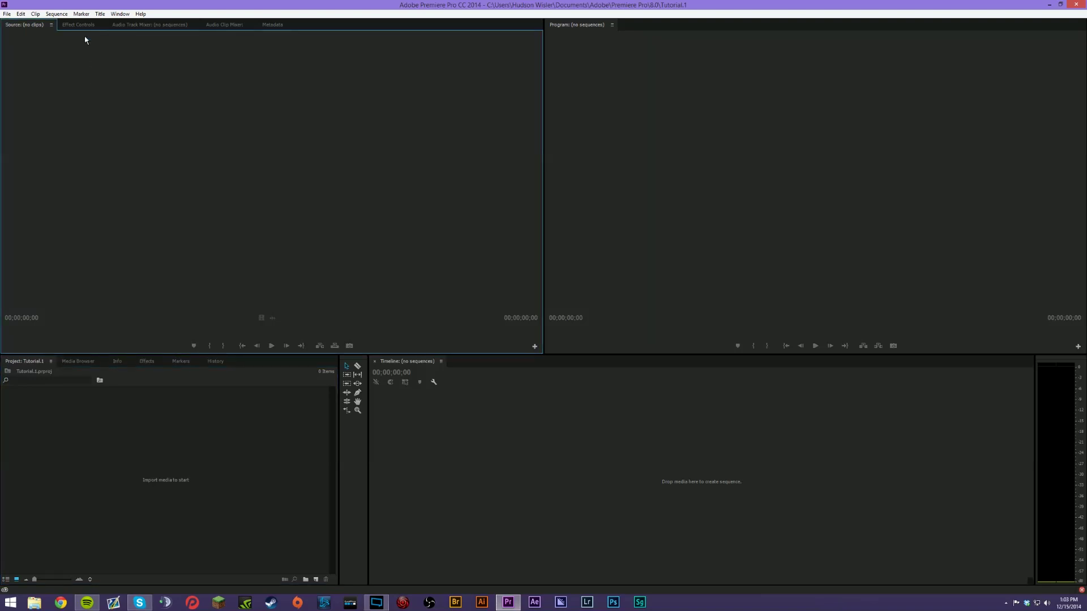
click(852, 116)
click(480, 141)
click(635, 155)
click(466, 149)
Step: Examine the Effect Controls, Audio Track Mixer, Audio Clip Mixer and Metadata panels, ending on the Source and Program monitors
click(79, 25)
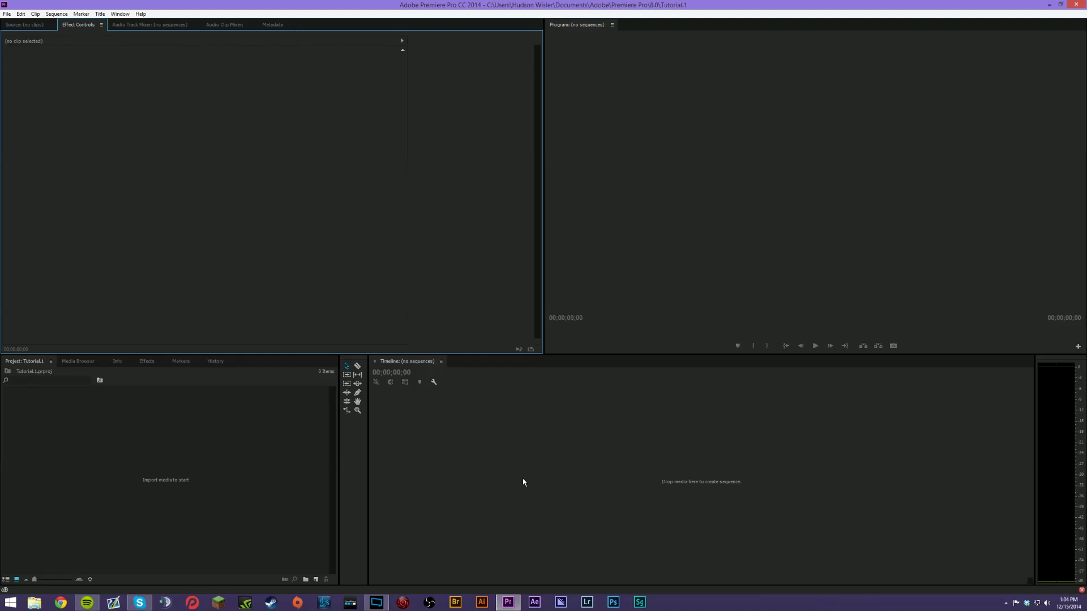
click(125, 26)
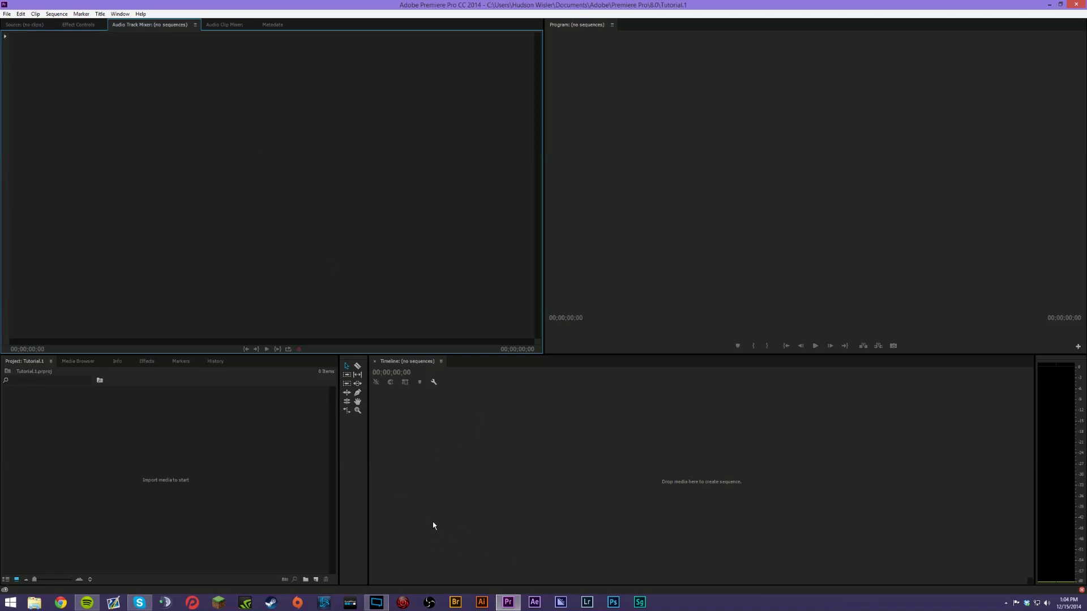
click(225, 25)
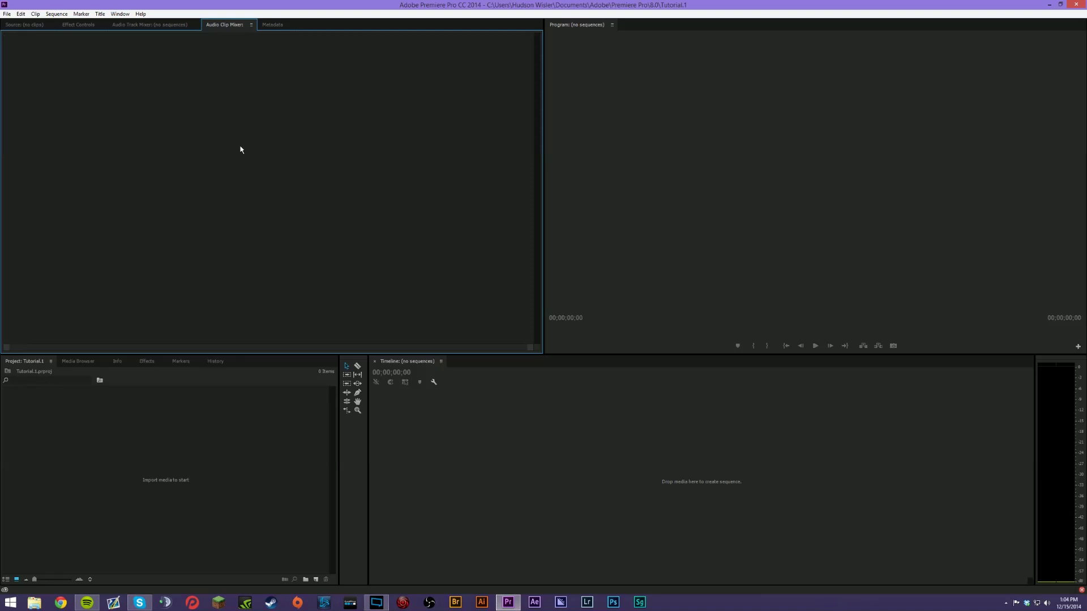
click(278, 25)
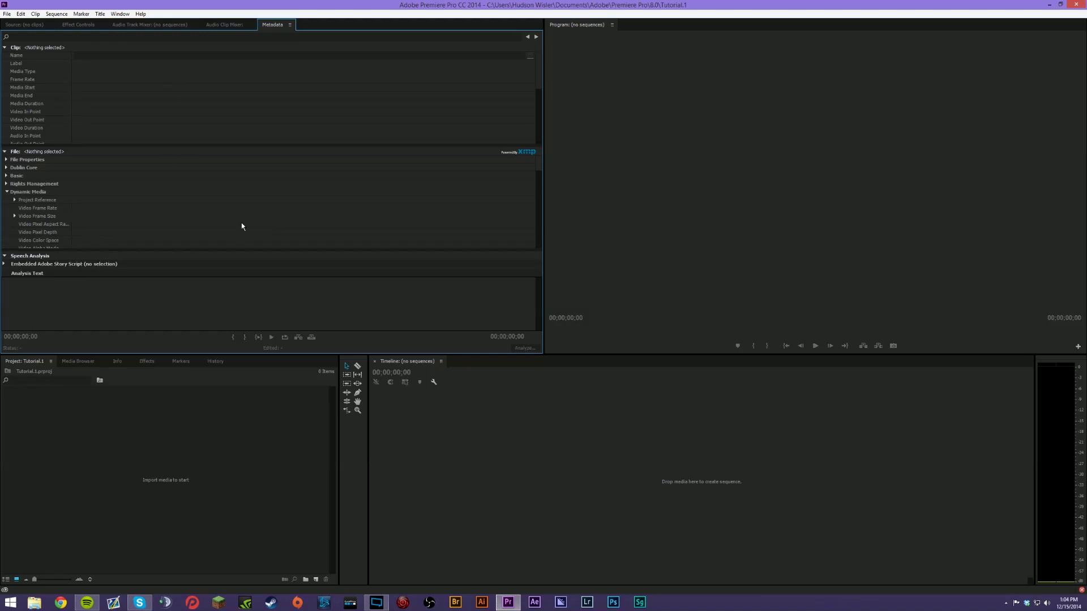
click(38, 26)
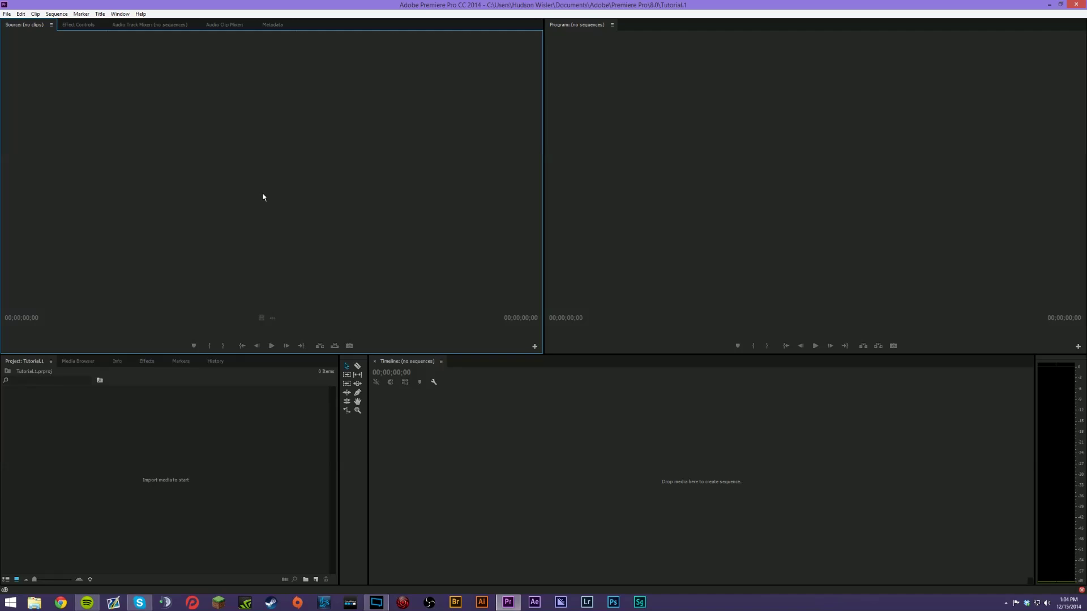
click(874, 197)
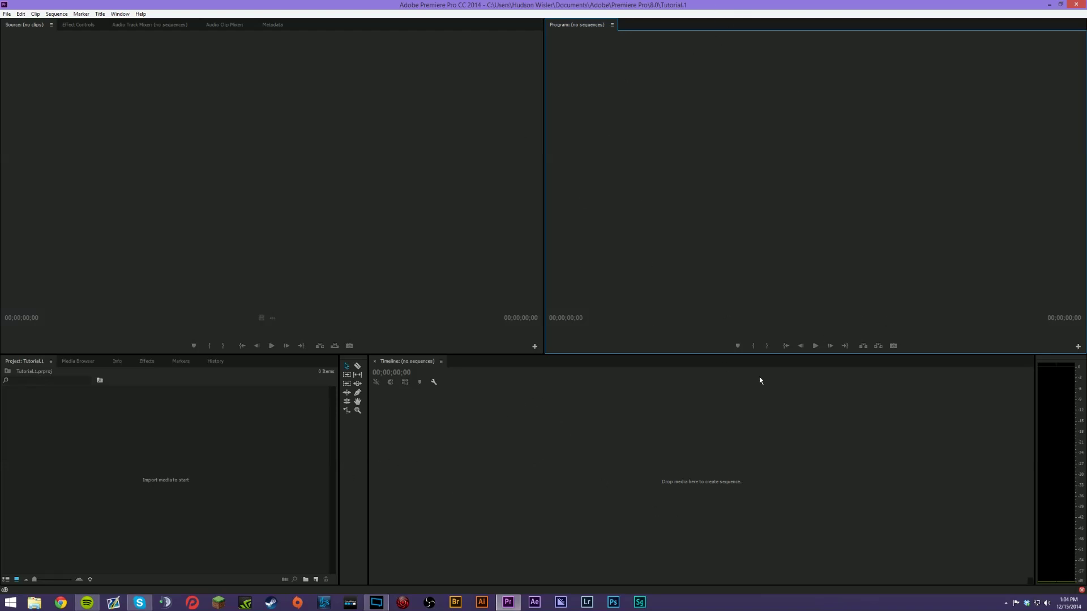
Step: Examine the Project panel and the Media Browser, including the folders on the B: (WD 1TB) drive, and return to the Project panel
click(101, 435)
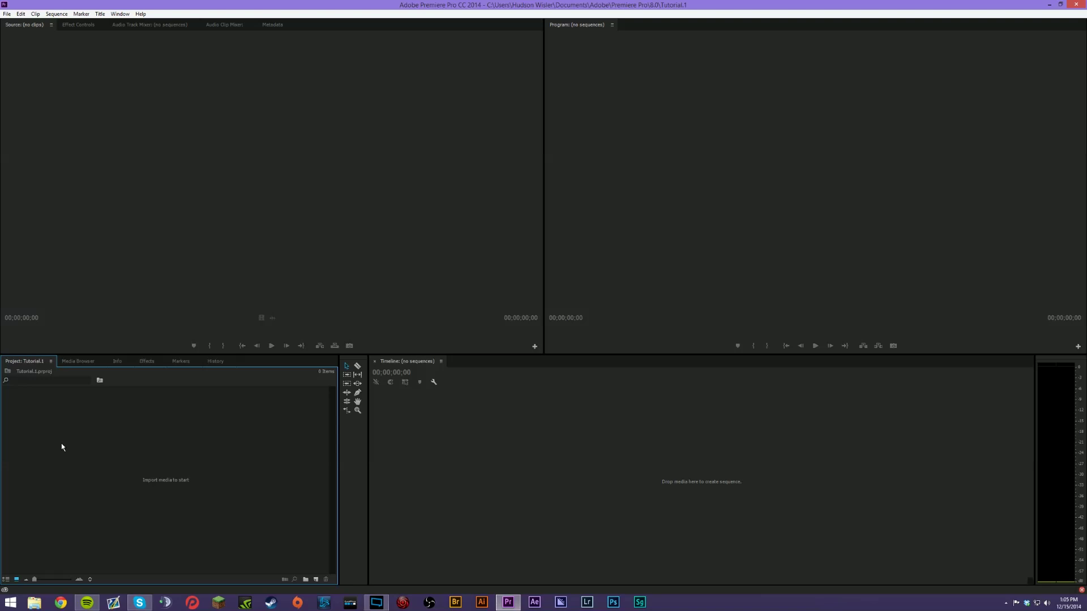
click(77, 361)
key(shift+1)
click(79, 362)
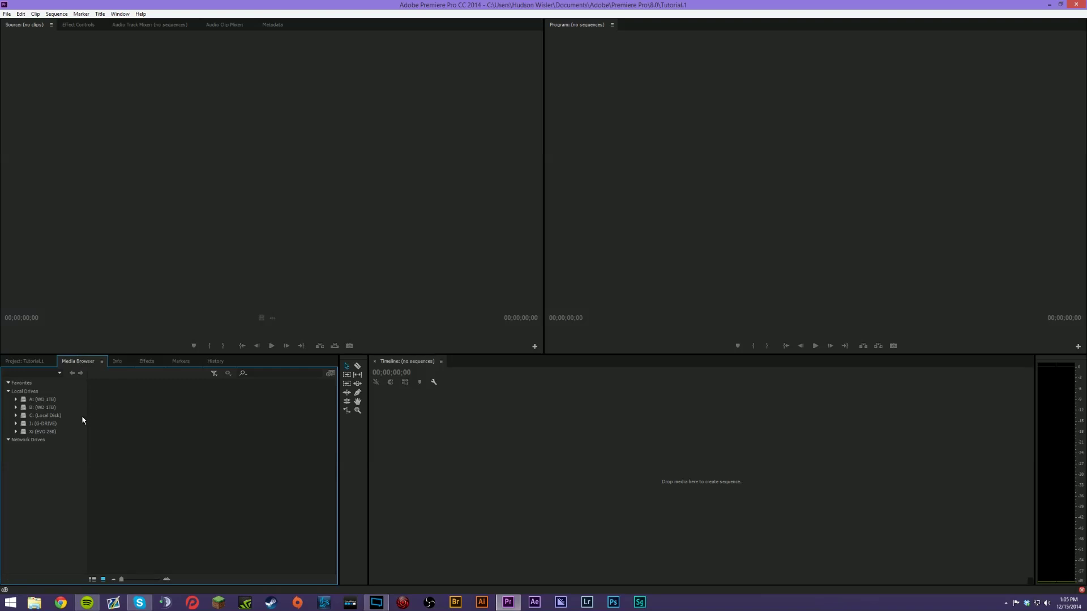
click(16, 407)
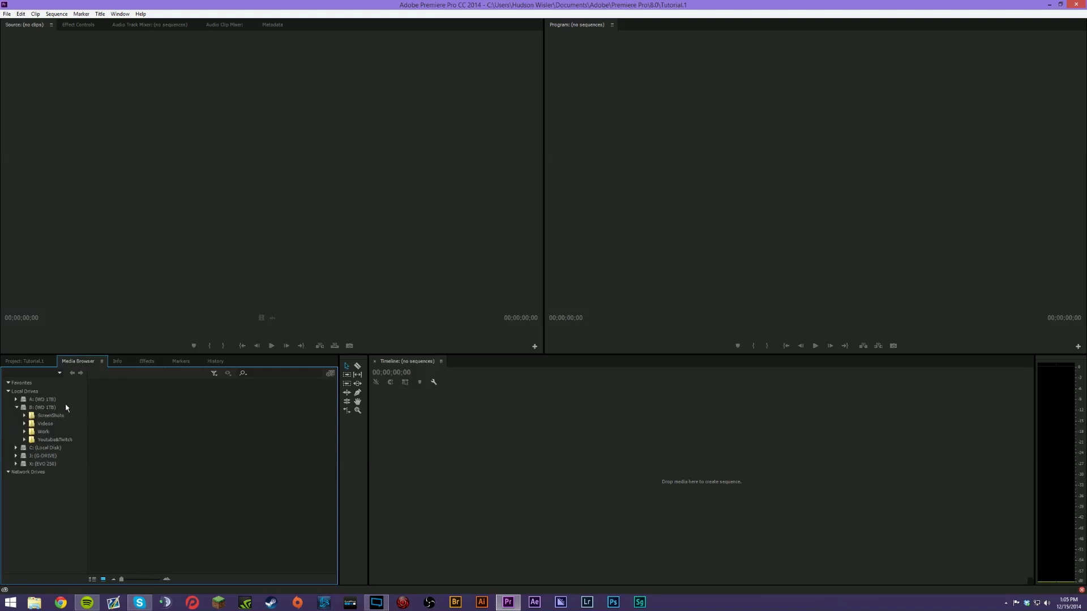
click(17, 407)
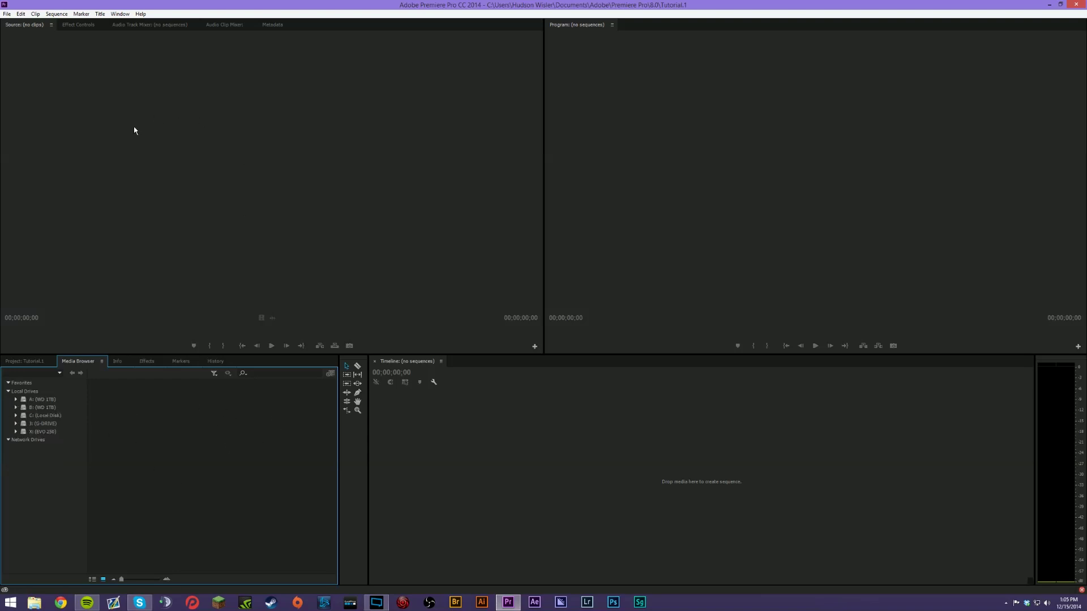
click(26, 361)
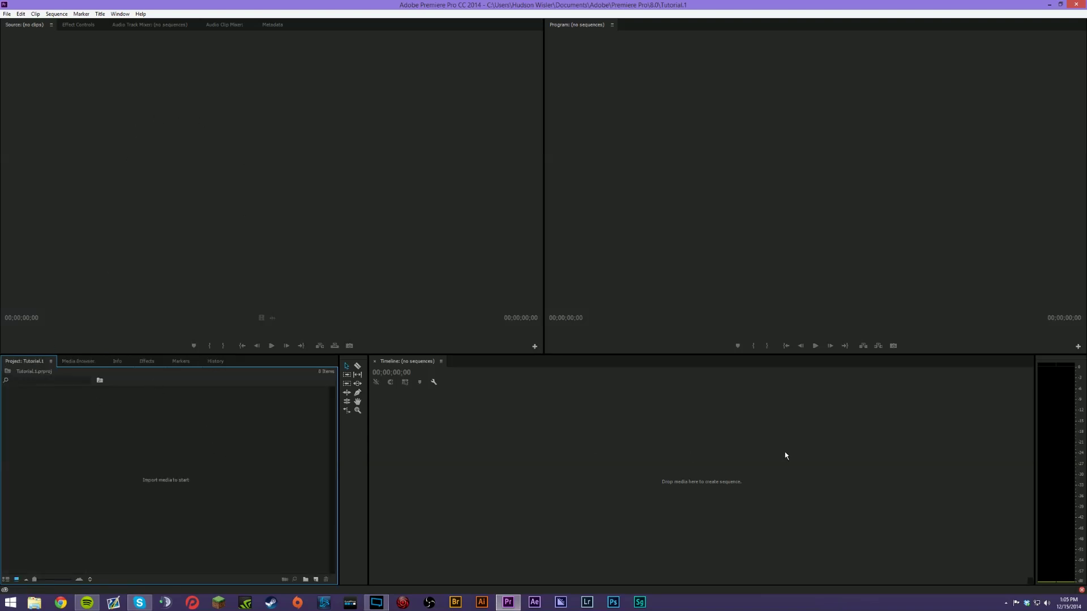
Step: Browse the ScreenShots and Videos folders on the B: drive in the Media Browser, and return to the Project panel
click(76, 361)
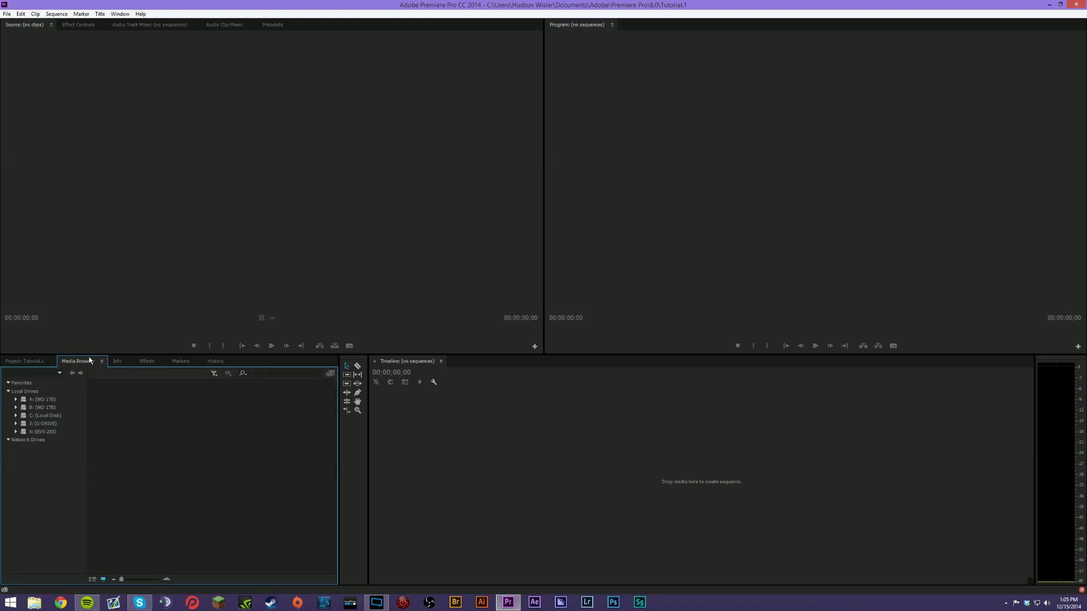
click(16, 408)
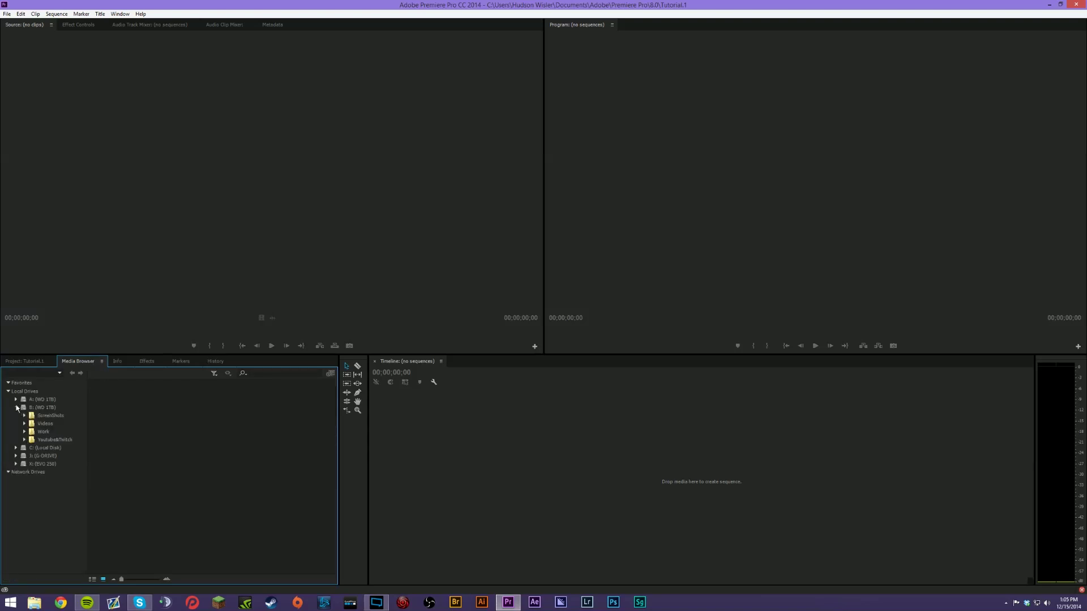
click(46, 417)
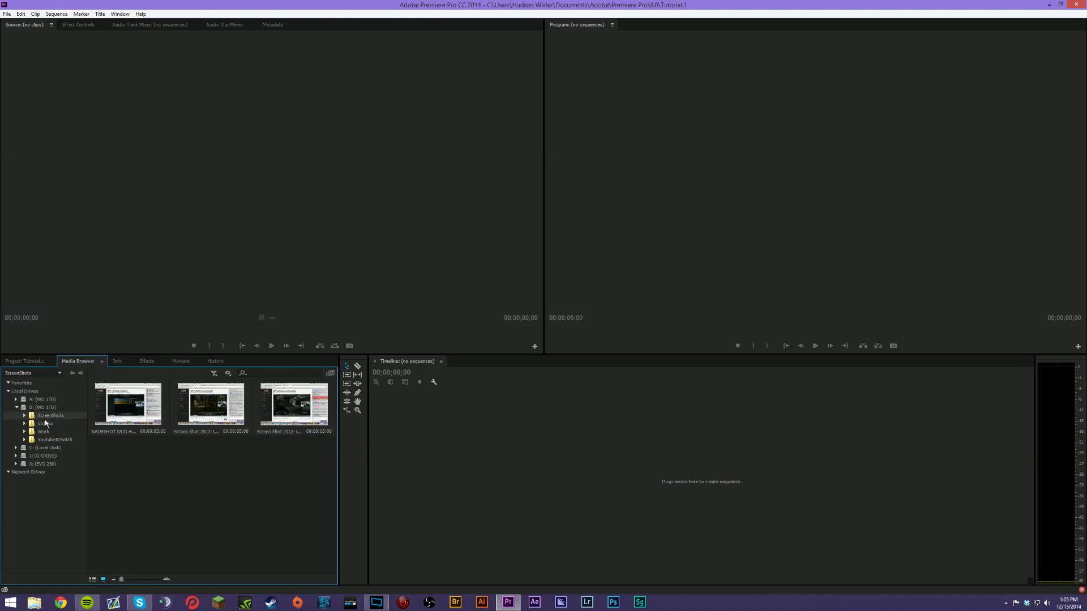
click(45, 424)
right_click(46, 425)
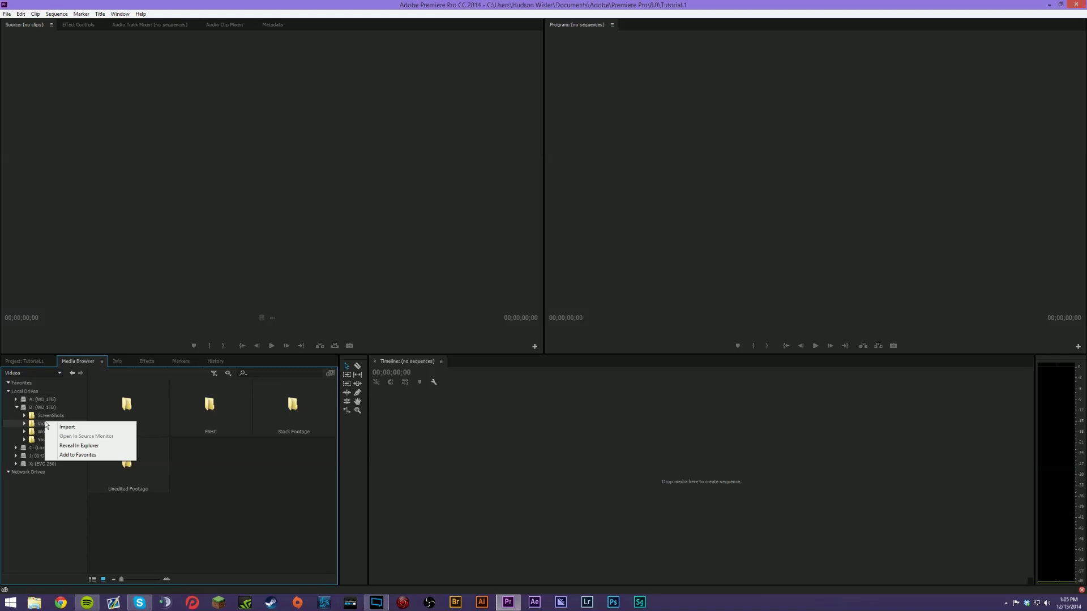
click(150, 424)
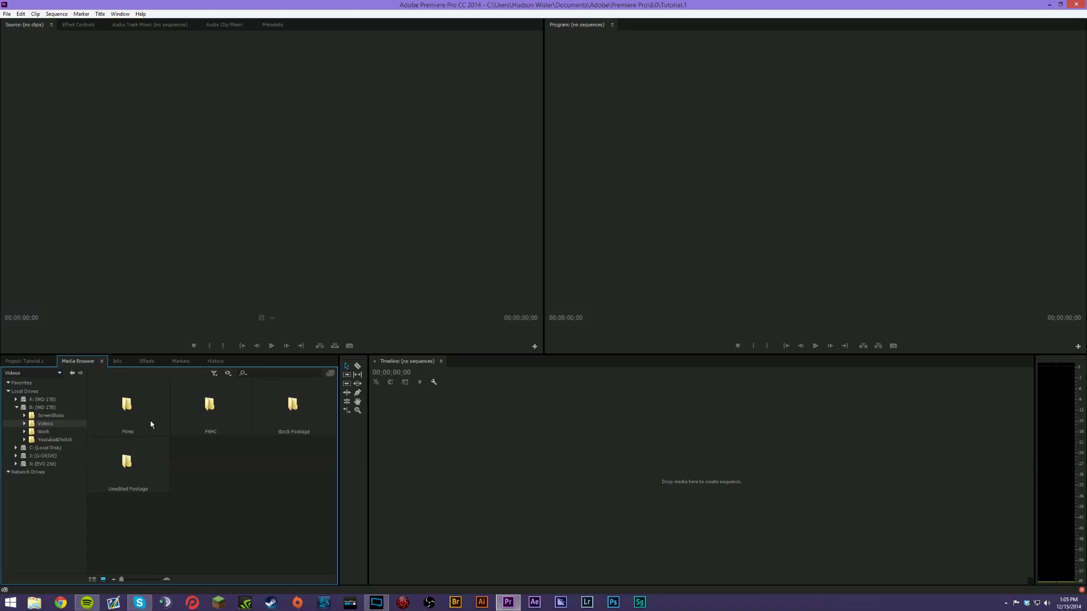
click(16, 408)
click(24, 361)
Step: Examine the Info panel and the effect categories in the Effects panel, including Audio Transitions
click(117, 362)
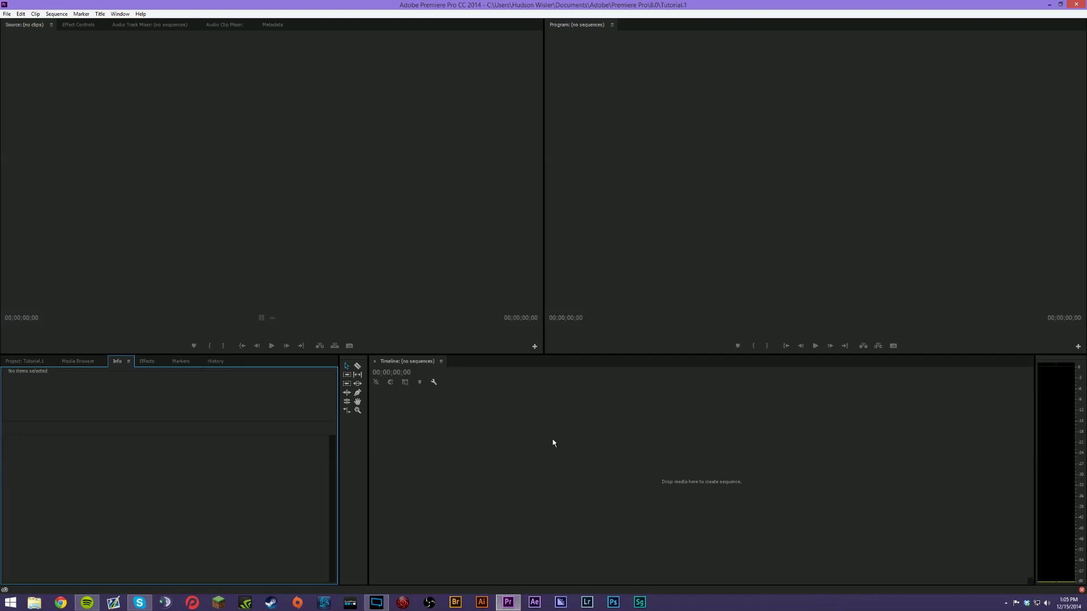
click(146, 364)
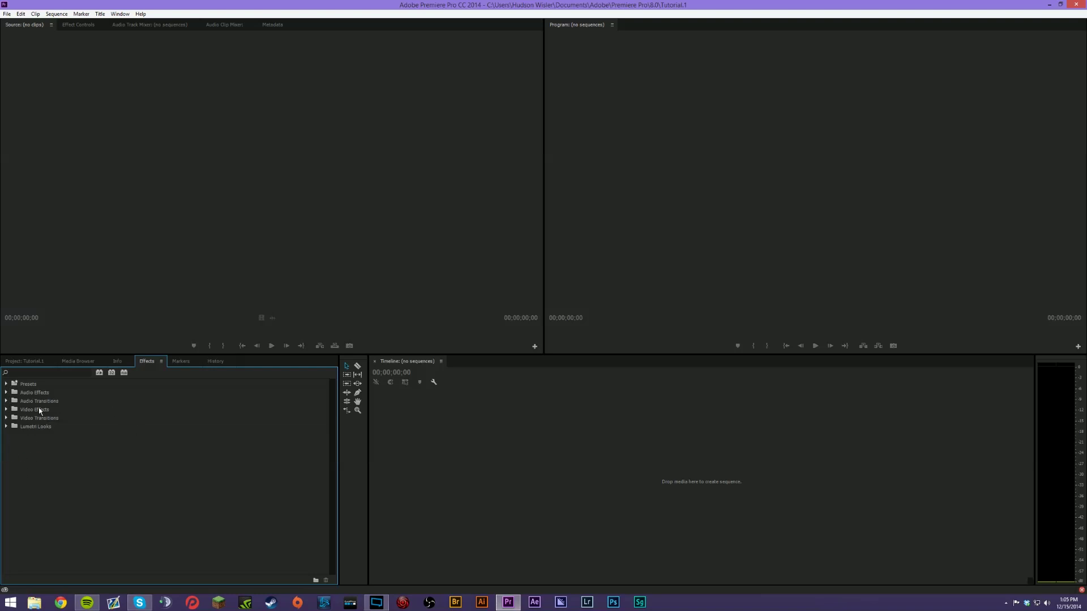
click(7, 401)
click(7, 403)
Step: Search the effects for "cross" and clear the search
click(12, 372)
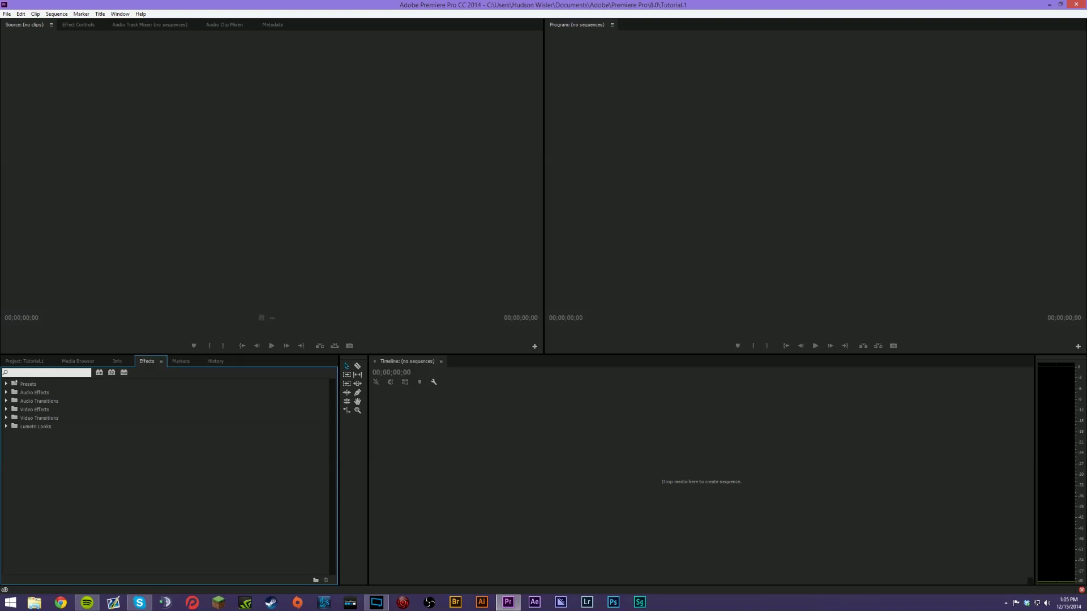
text(cross)
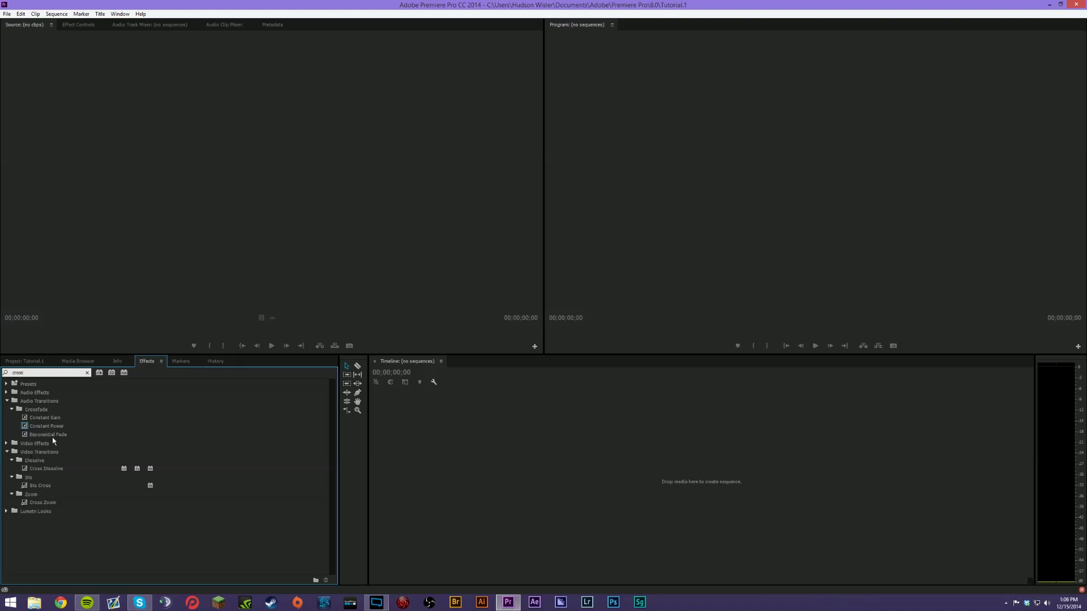
drag(25, 373, 2, 373)
key(BackSpace)
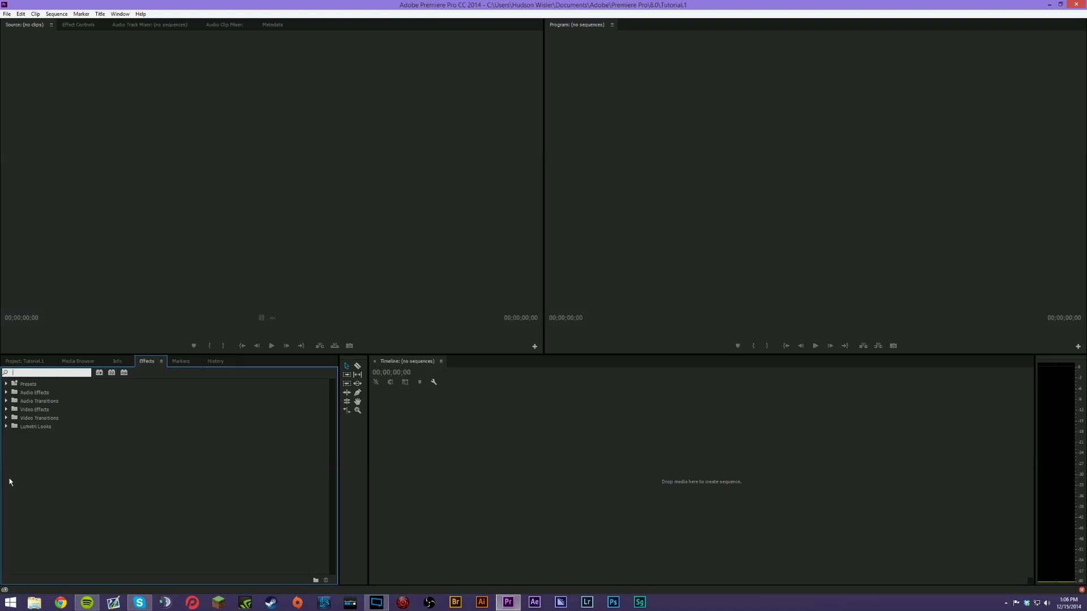
Step: Examine the Markers and History panels, ending on the Project panel
click(181, 361)
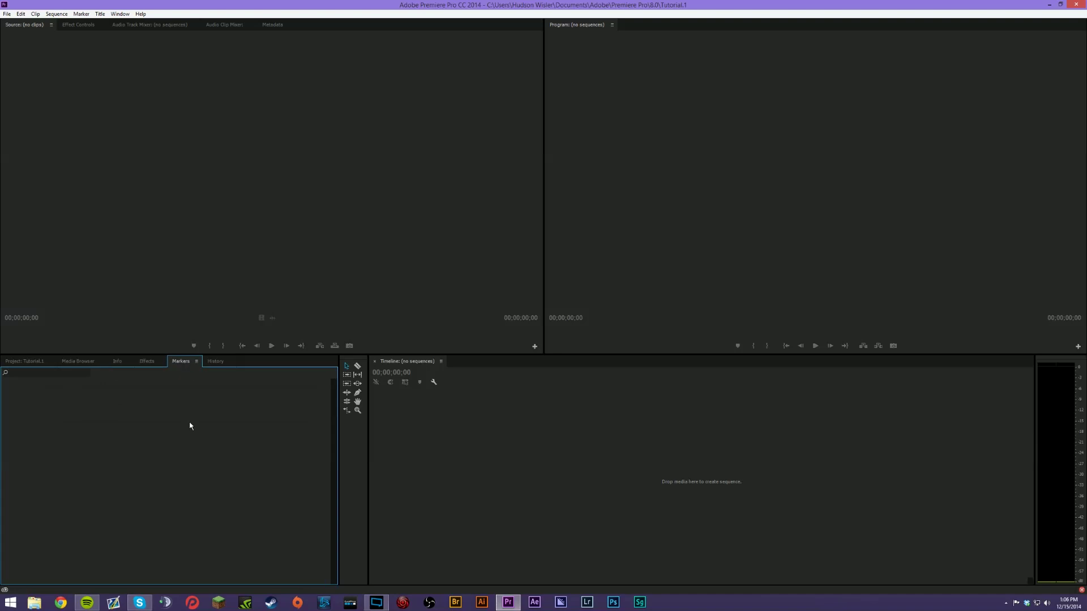
click(217, 365)
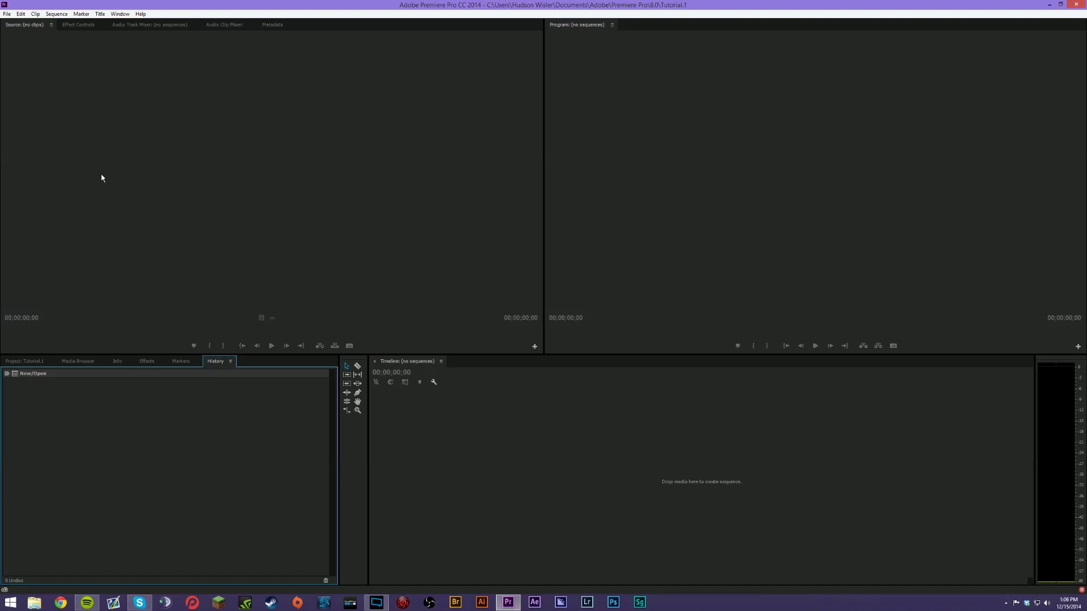
key(shift+1)
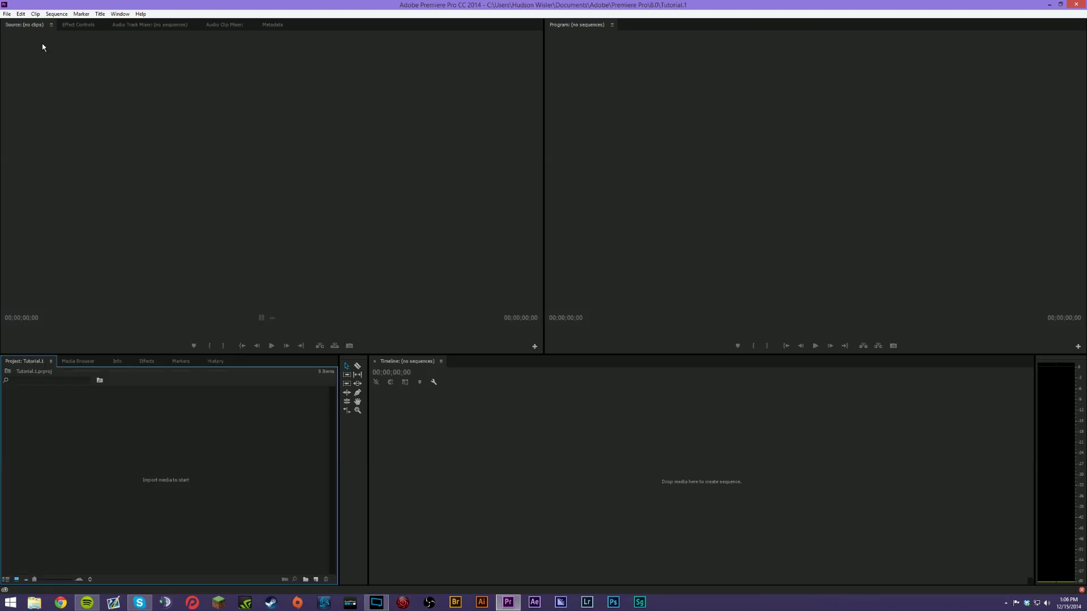
Step: Start a new sequence and review its presets, settings and track options
click(6, 14)
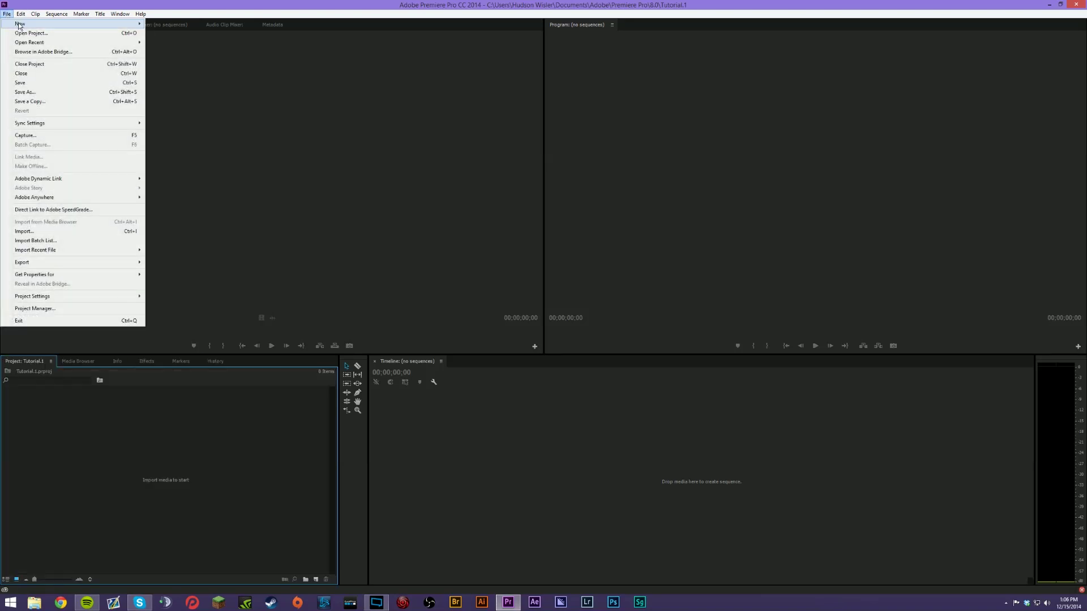
mouse_move(45, 26)
click(170, 33)
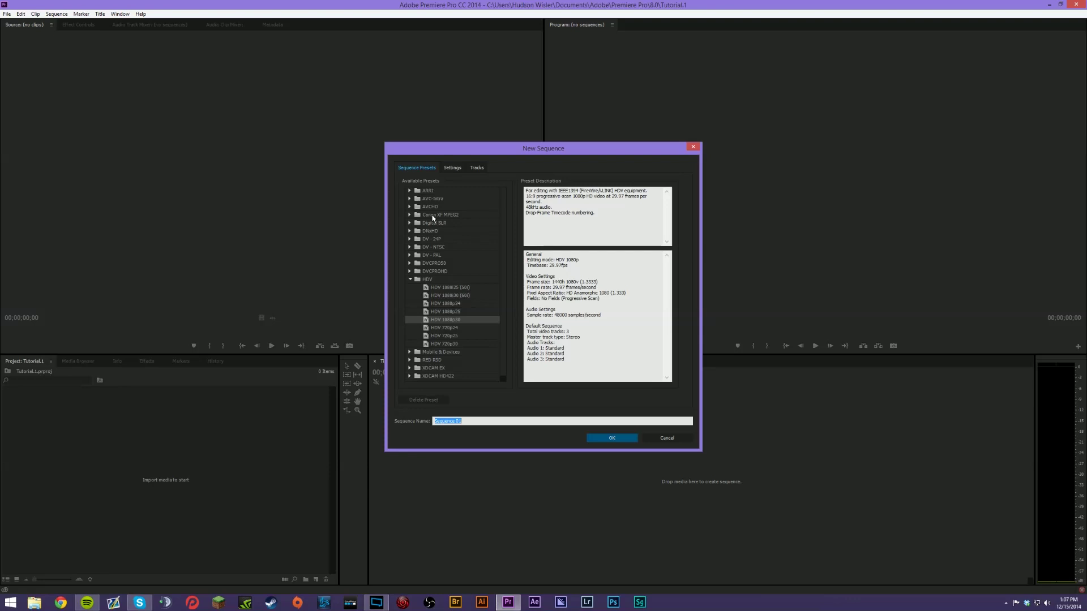
click(452, 168)
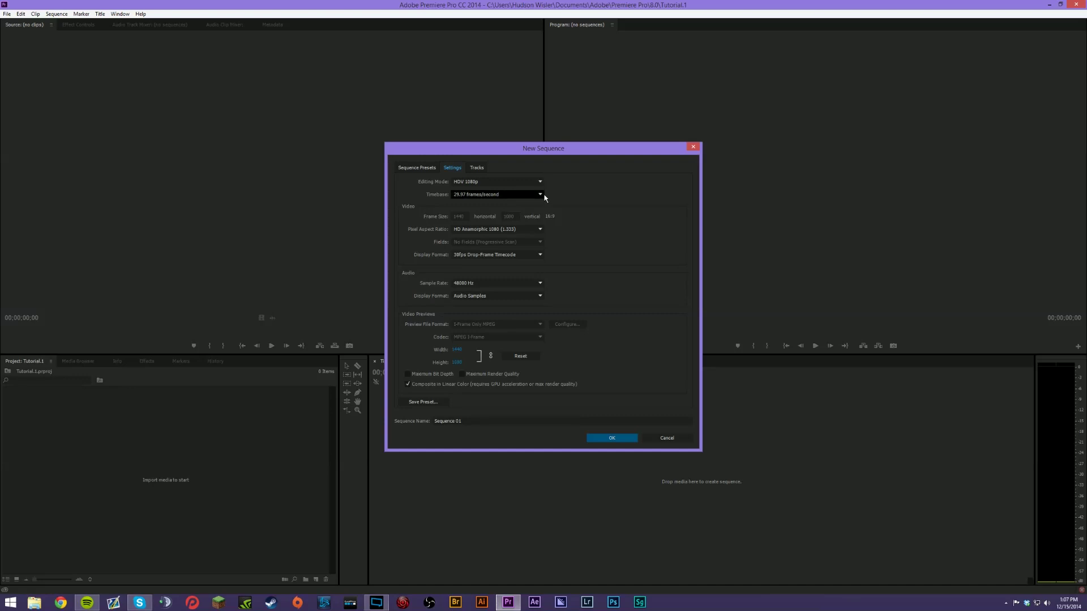
click(476, 168)
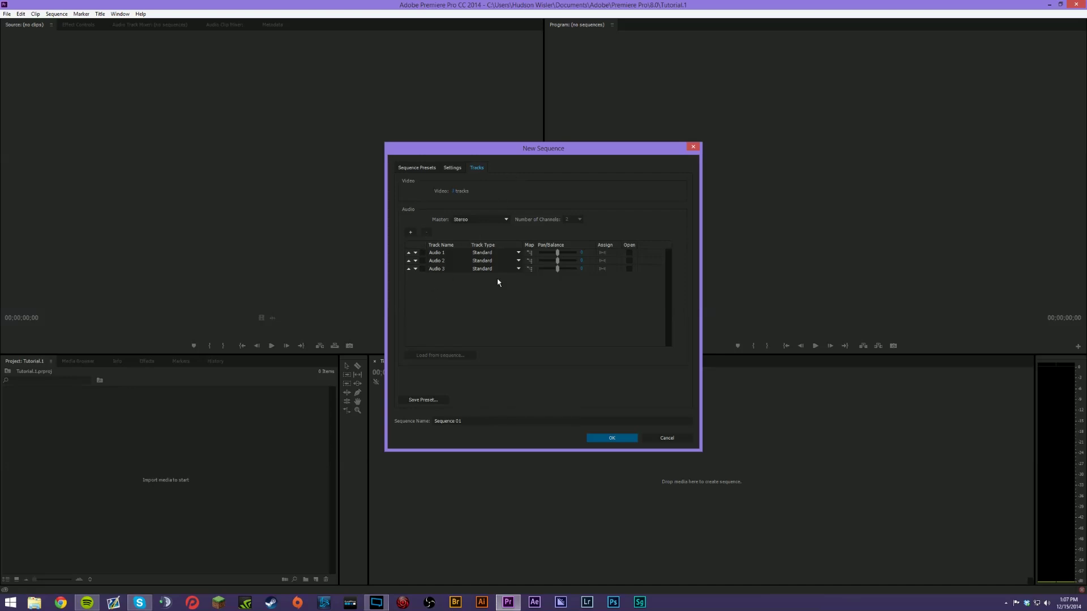
Step: Add a fourth audio track to the new sequence, set its type to Mono and name it VoiceOver
click(411, 234)
click(411, 235)
click(516, 277)
click(505, 315)
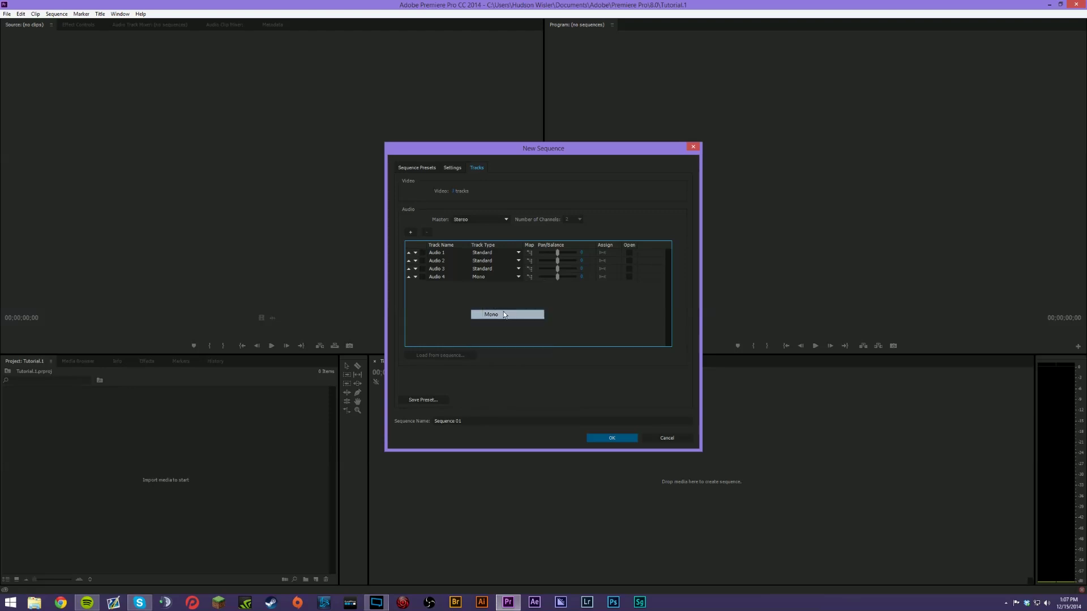
double_click(436, 277)
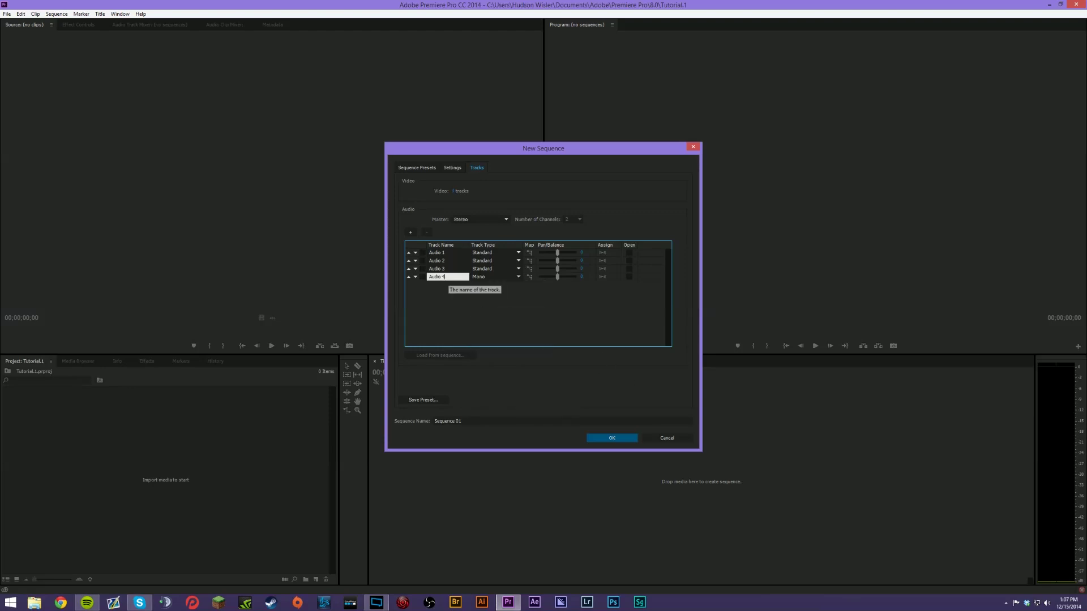
text(VoiceOver)
click(562, 307)
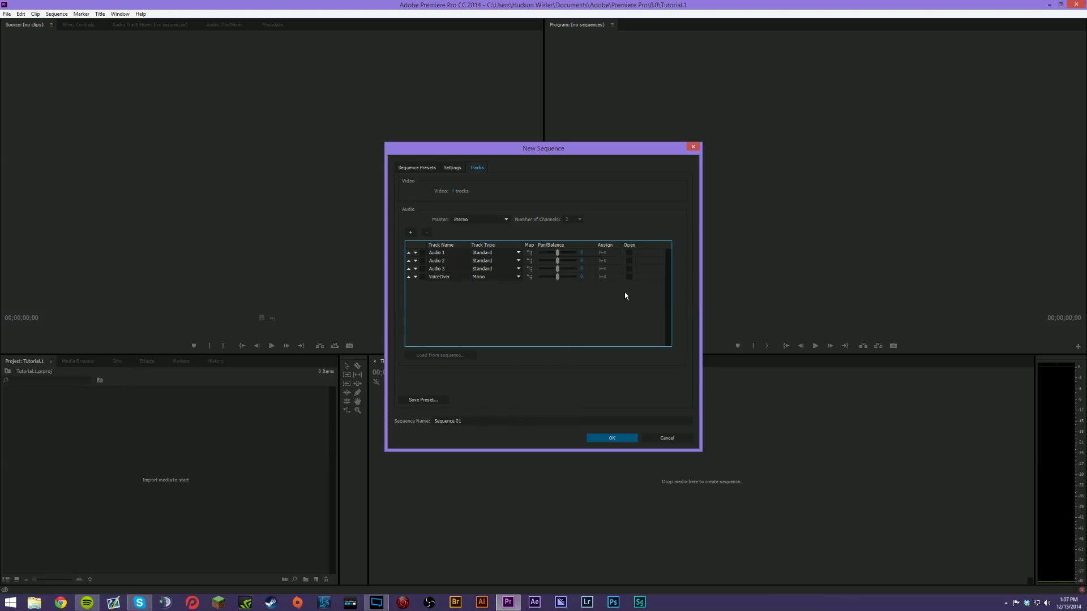
Step: Try the name Main on the first audio track and restore its Audio name
click(490, 279)
click(584, 311)
double_click(435, 253)
text(Main)
click(604, 332)
double_click(436, 252)
text(Au)
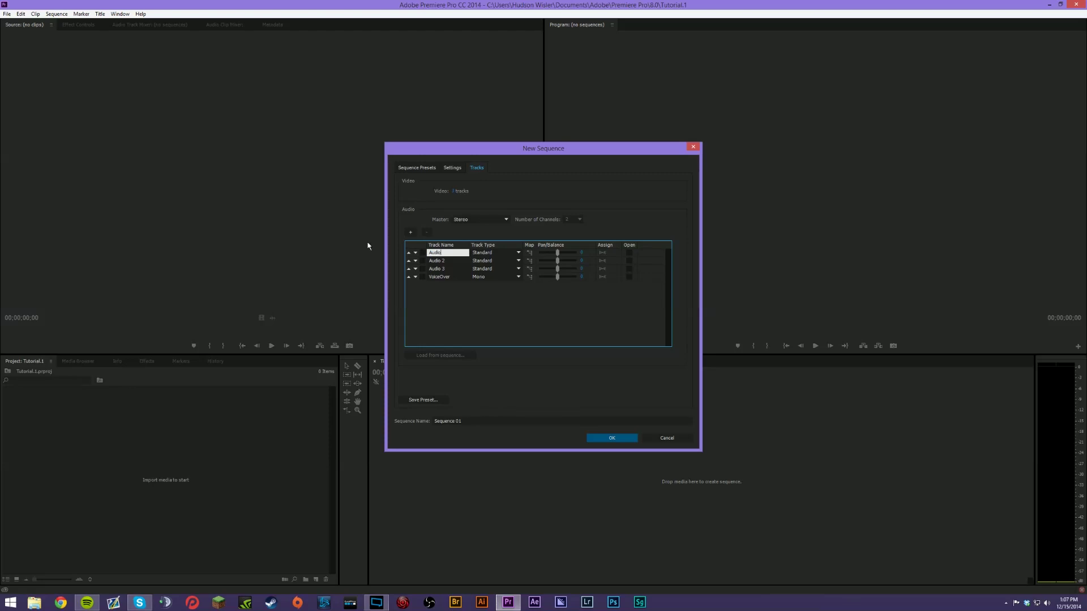
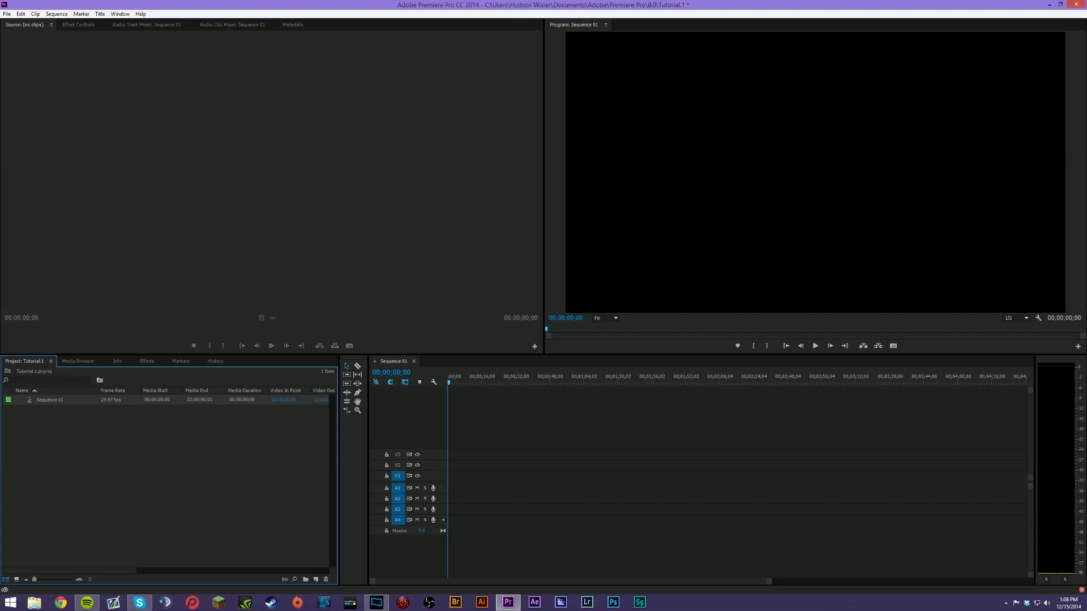
Step: Examine the sequence's metadata columns in the Project panel and switch the panel to icon view
drag(121, 571, 231, 581)
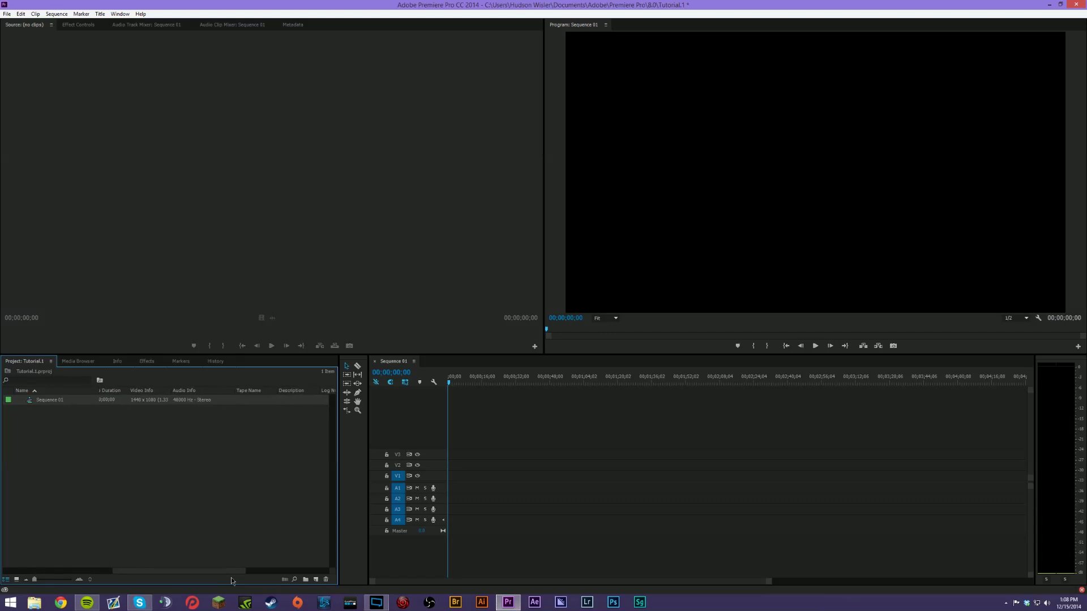
drag(231, 581, 96, 579)
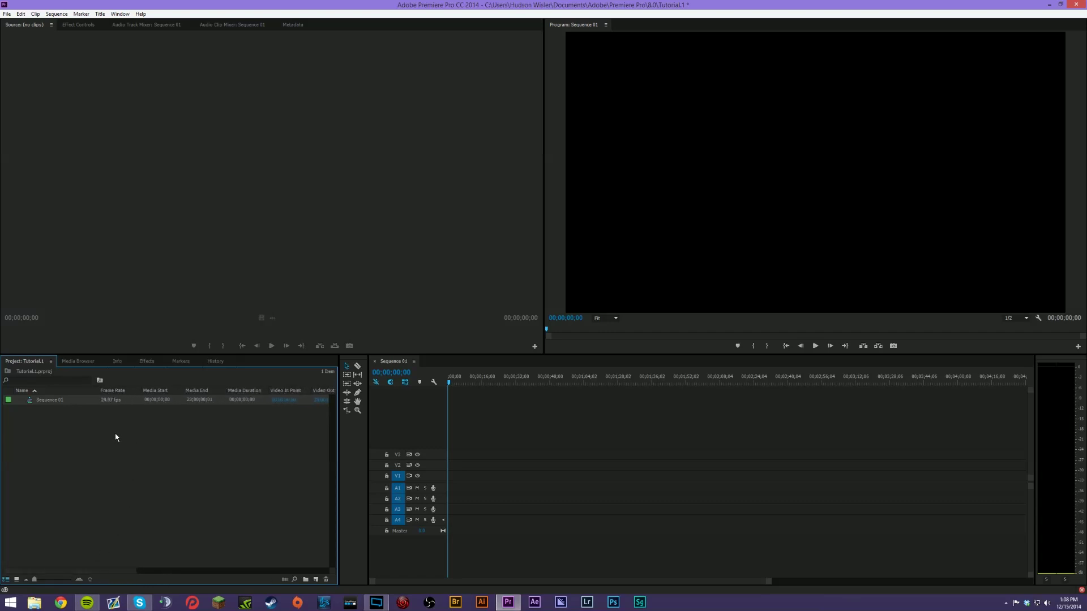
click(17, 580)
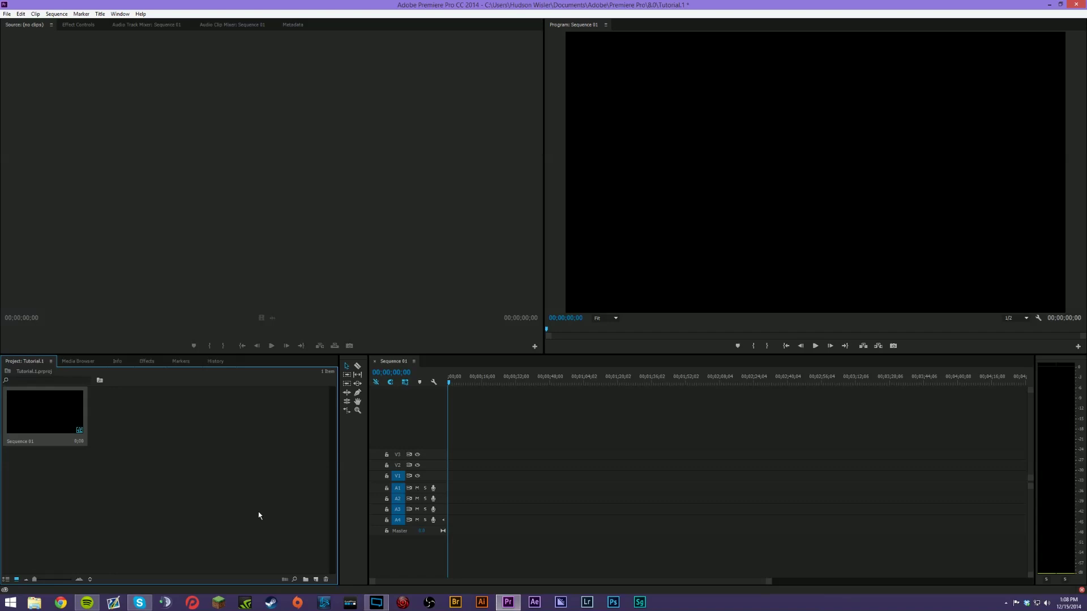
right_click(156, 424)
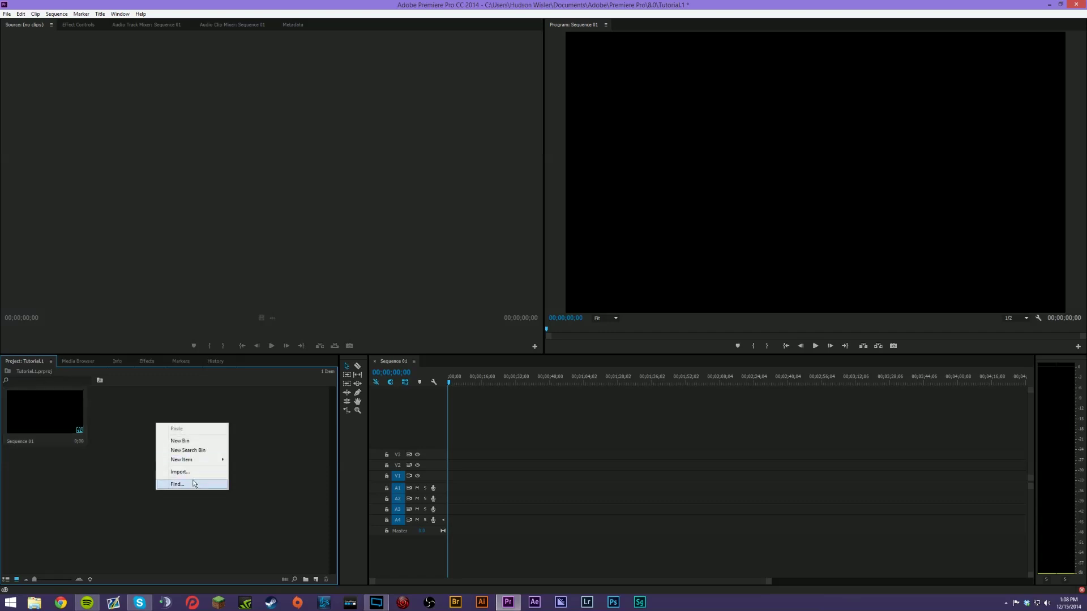
Step: In the Media Browser, open the Unedited Footage folder inside Videos on the B: drive
click(72, 364)
click(73, 364)
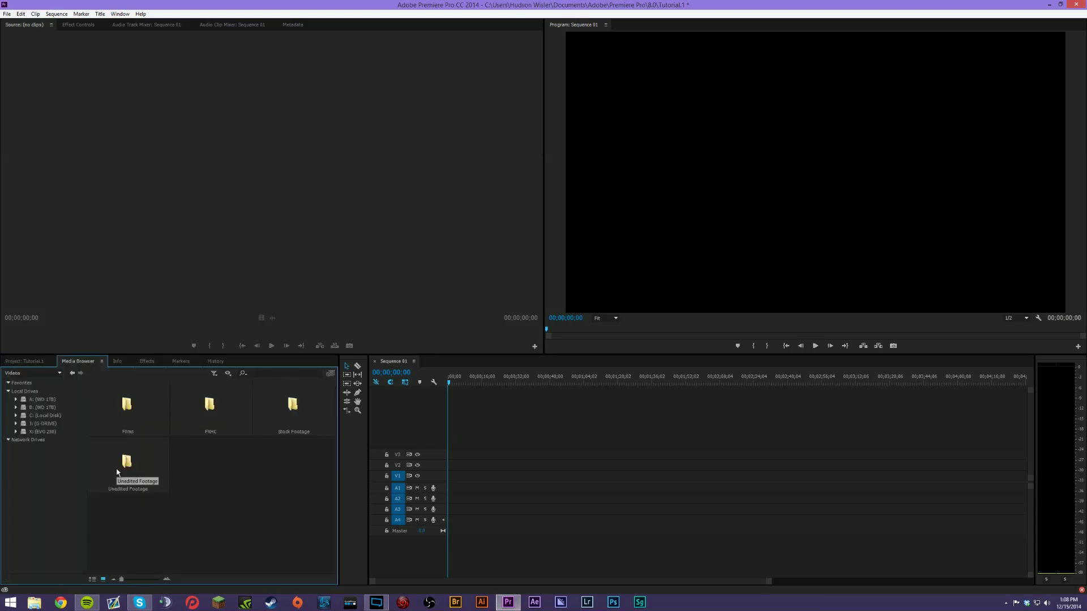
click(37, 408)
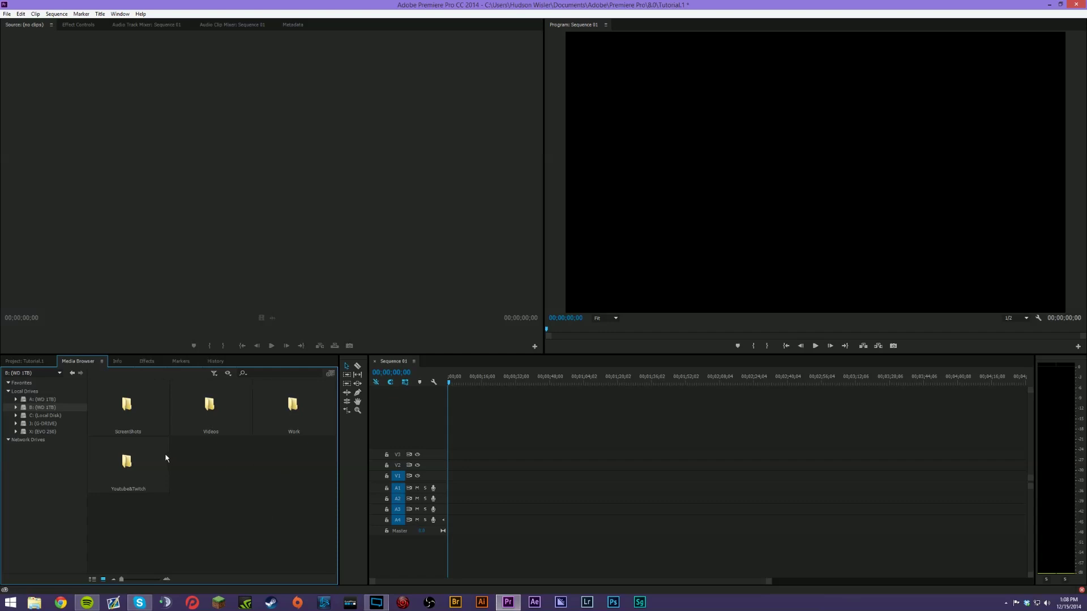
double_click(222, 409)
double_click(159, 472)
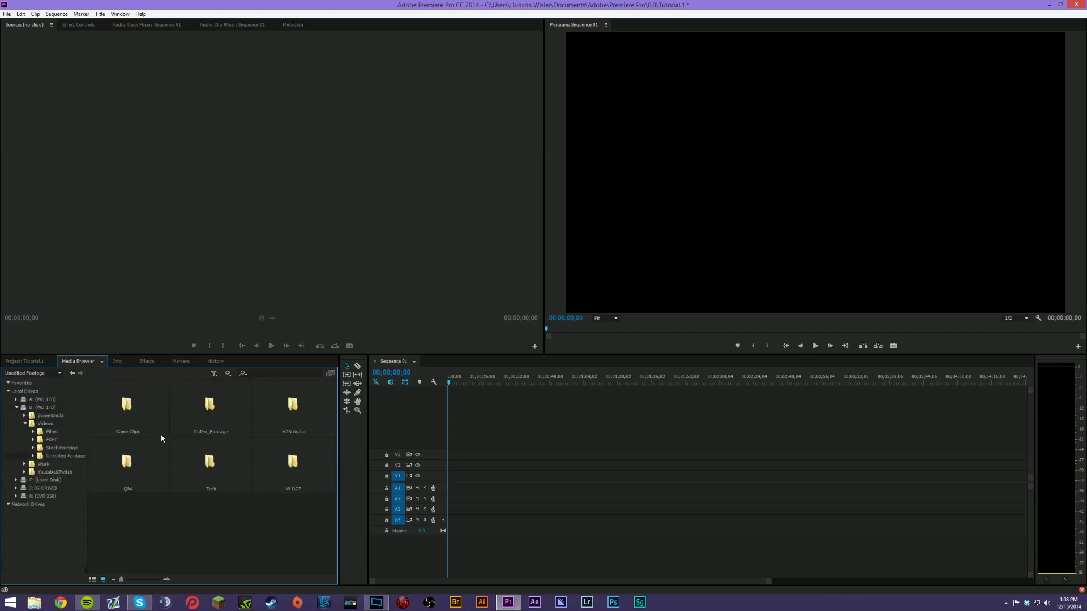
Step: Open the Advanced Warfare folder inside Game Clips and COD
double_click(147, 419)
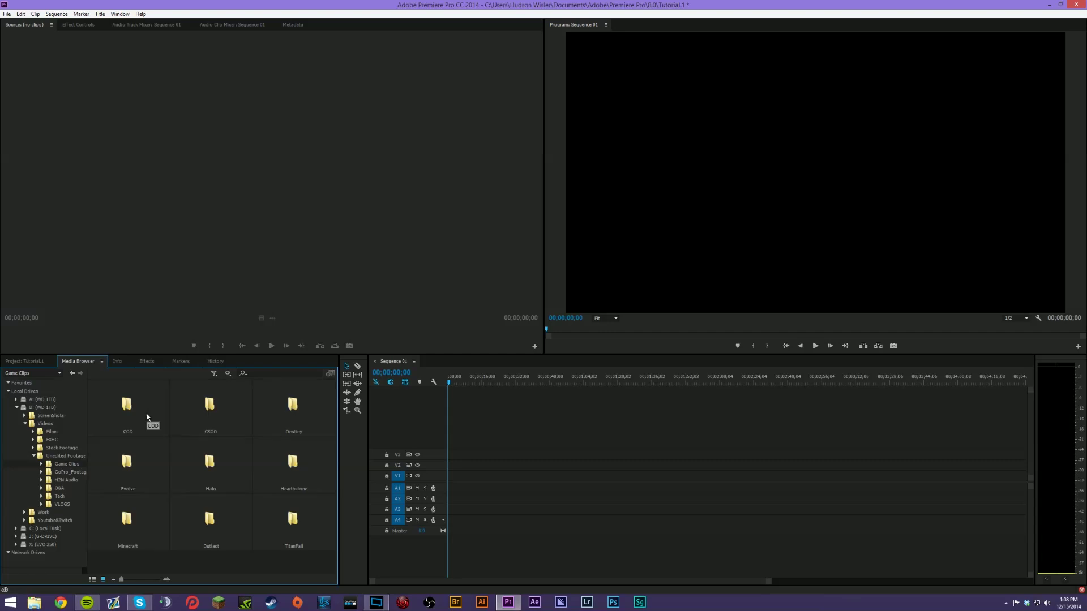
double_click(147, 419)
scroll(223, 444, down, 5)
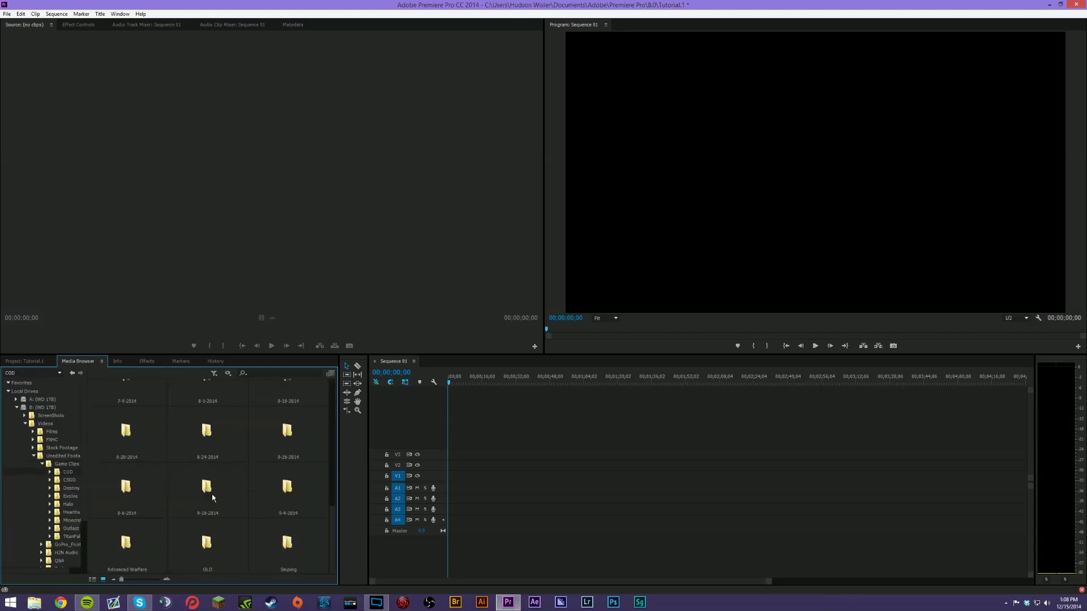
double_click(129, 548)
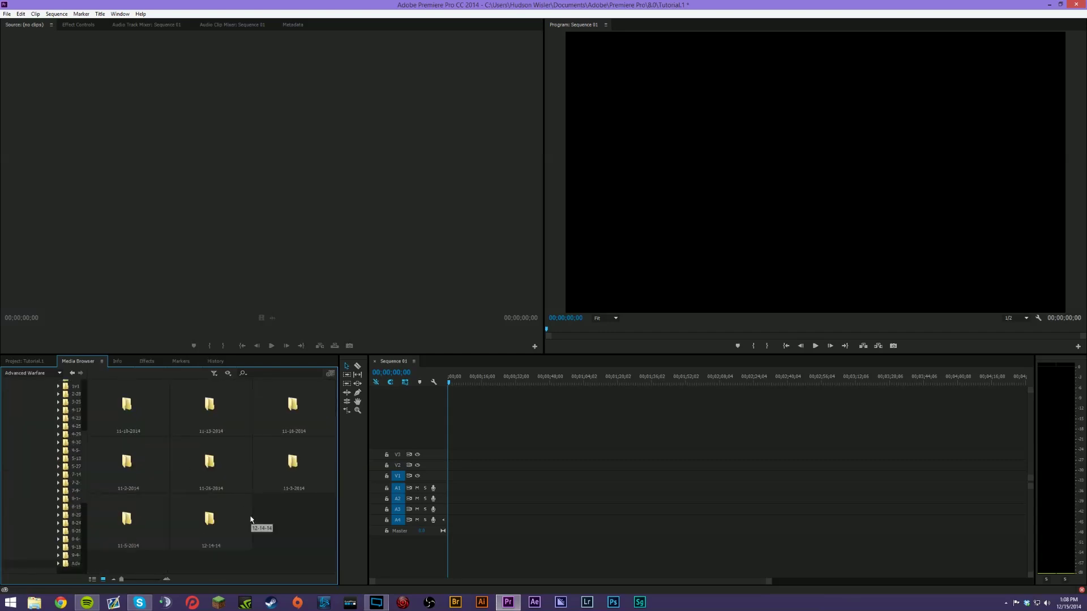
Step: Open the 12-14-14 folder and preview its gameplay clip by scrubbing through the thumbnail
double_click(224, 523)
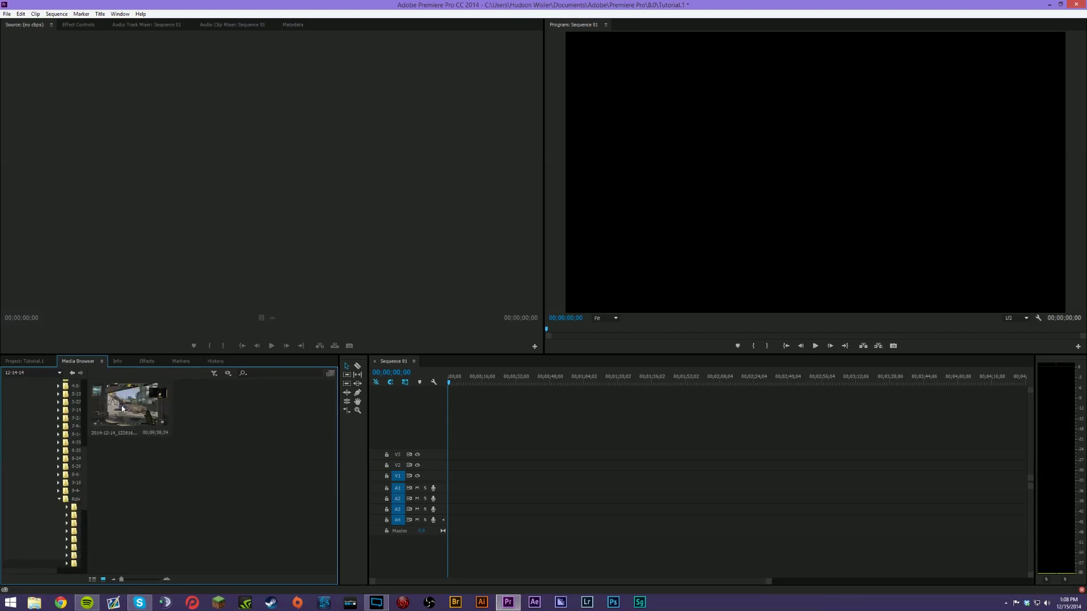
click(128, 406)
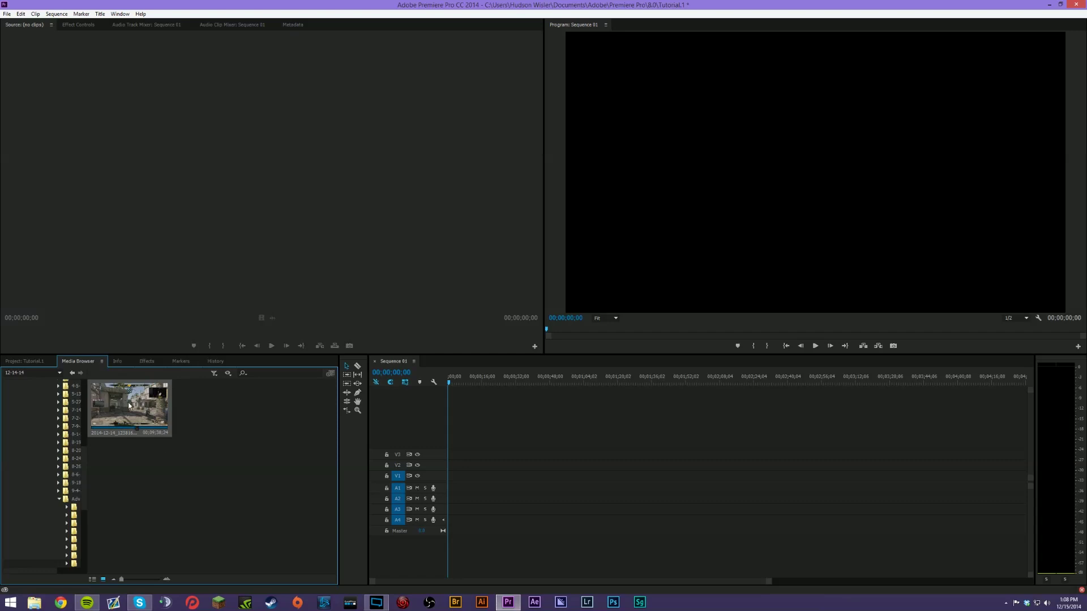
drag(129, 405, 170, 424)
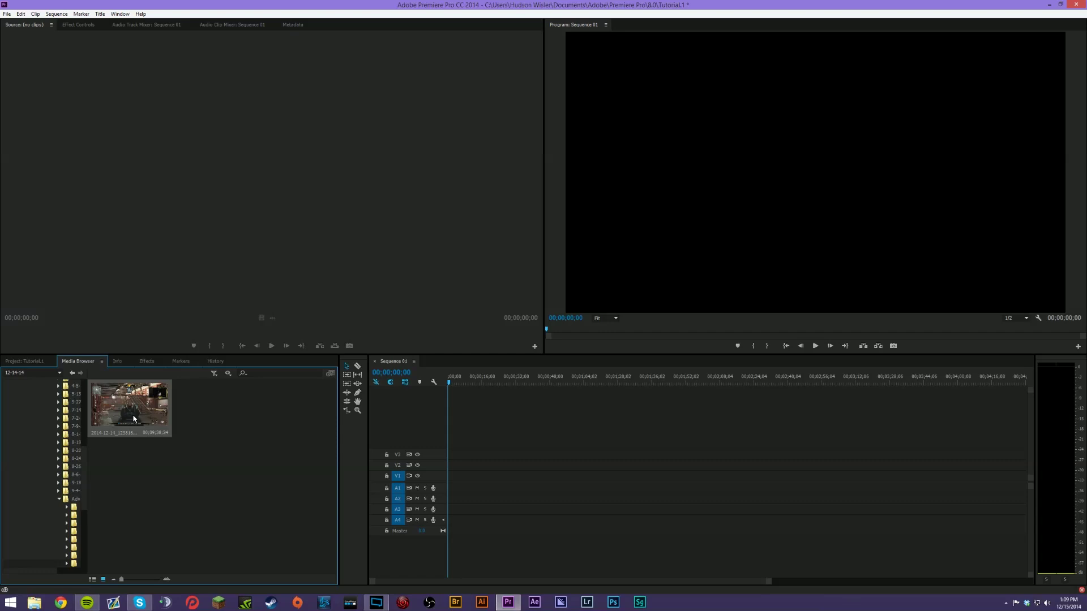
Step: Load the gameplay clip into the Source Monitor and mark an In point at about 2;51 and an Out point at 5;08;03
drag(134, 419, 254, 213)
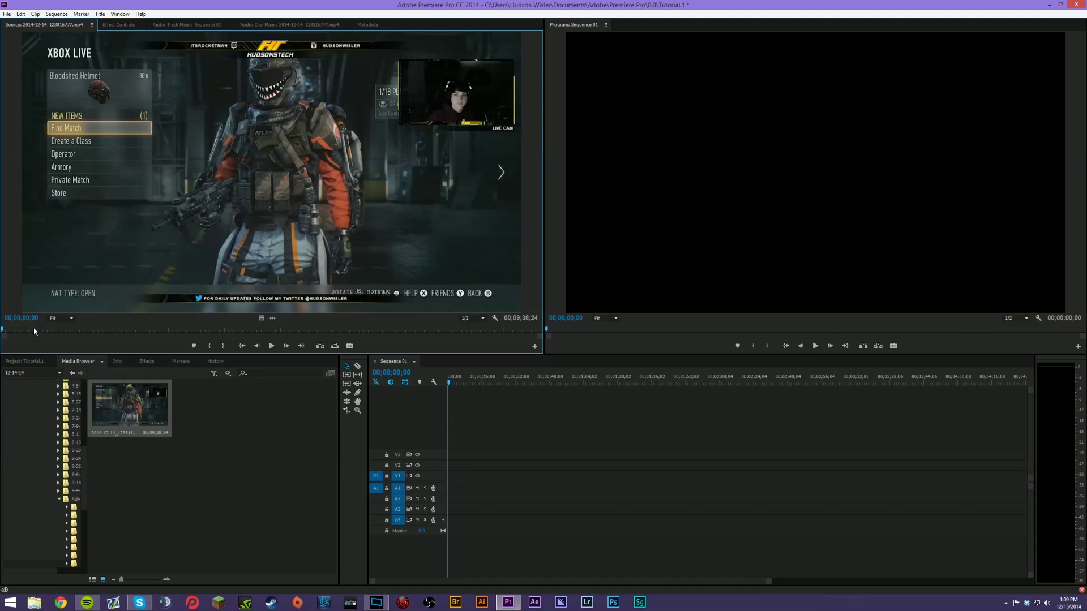
click(161, 330)
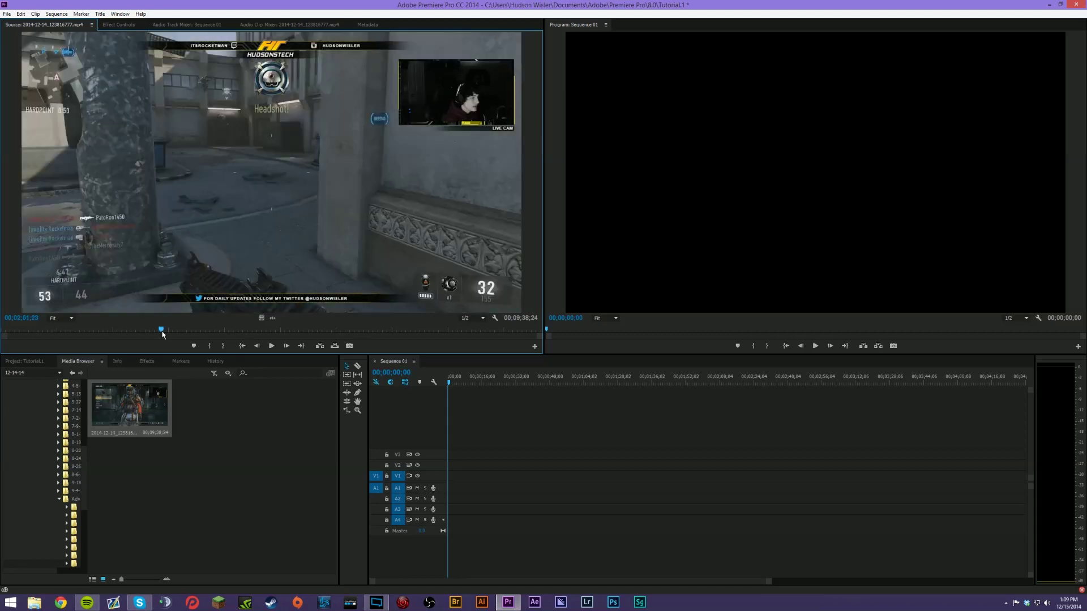
key(i)
click(288, 330)
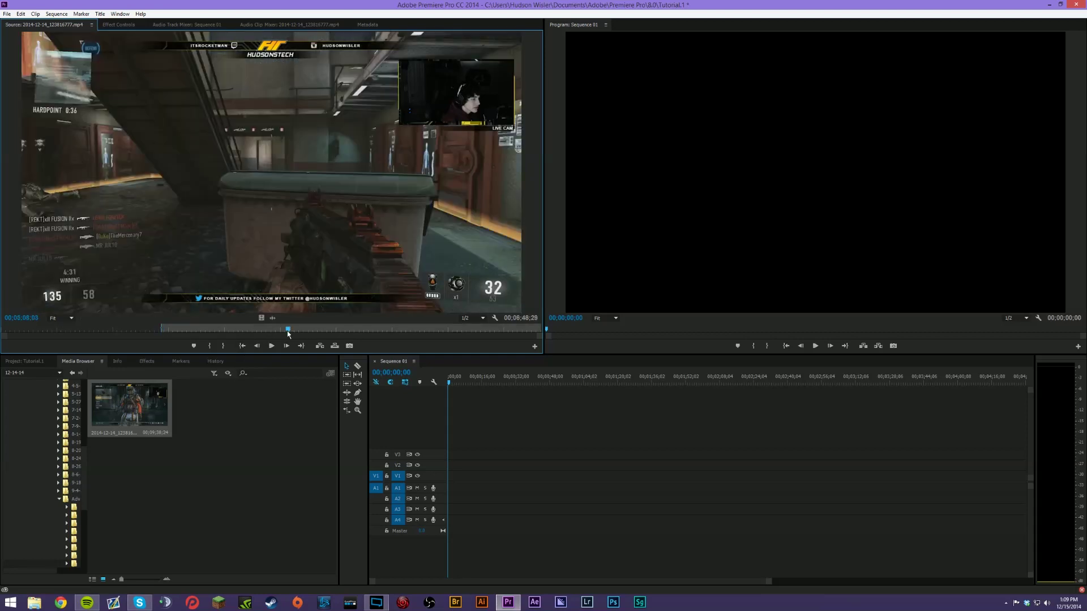
key(o)
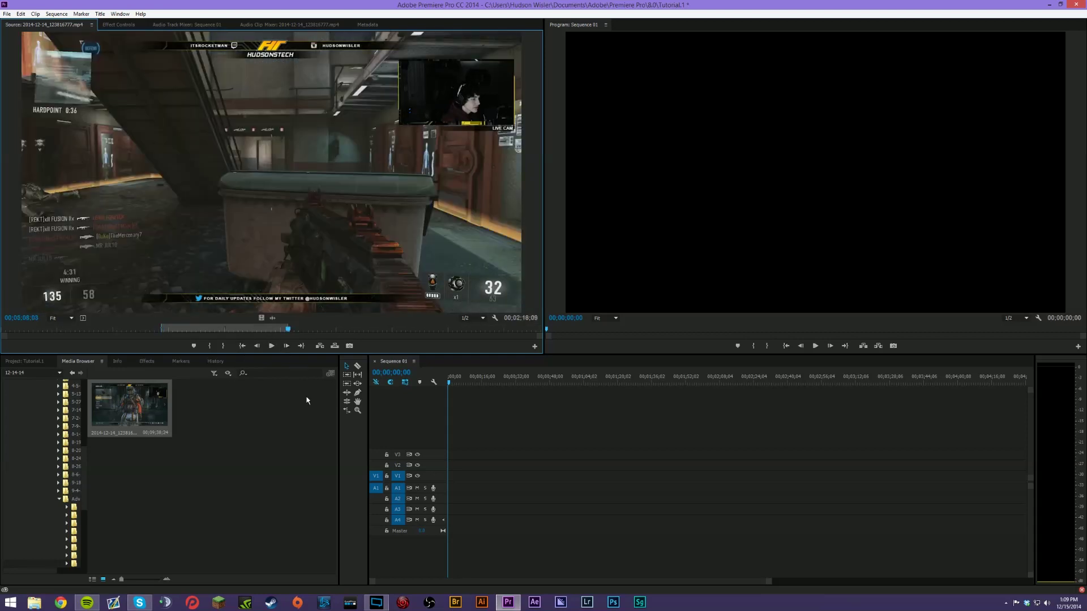
Step: Place the marked clip near the start of Sequence 01 on V1 and A1, changing the sequence settings to match the clip
drag(272, 170, 639, 576)
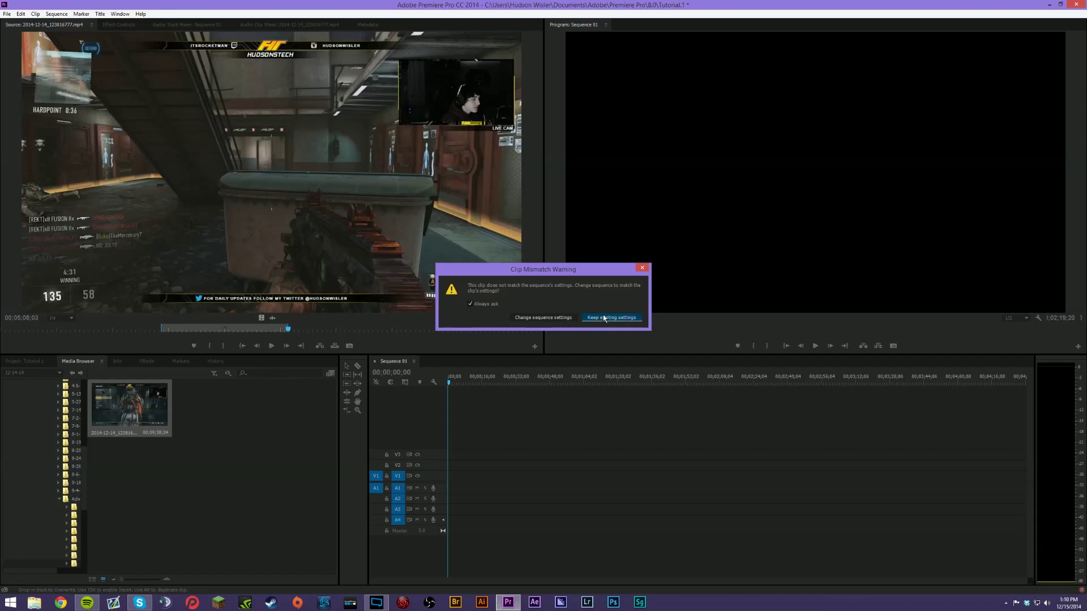
click(535, 319)
click(469, 382)
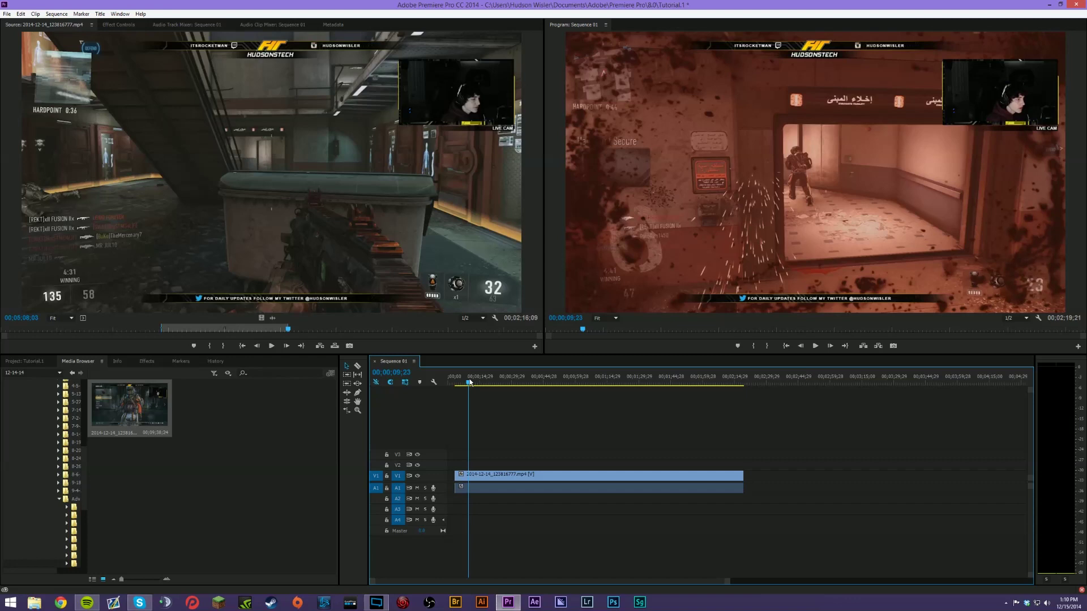
click(453, 384)
drag(453, 384, 447, 384)
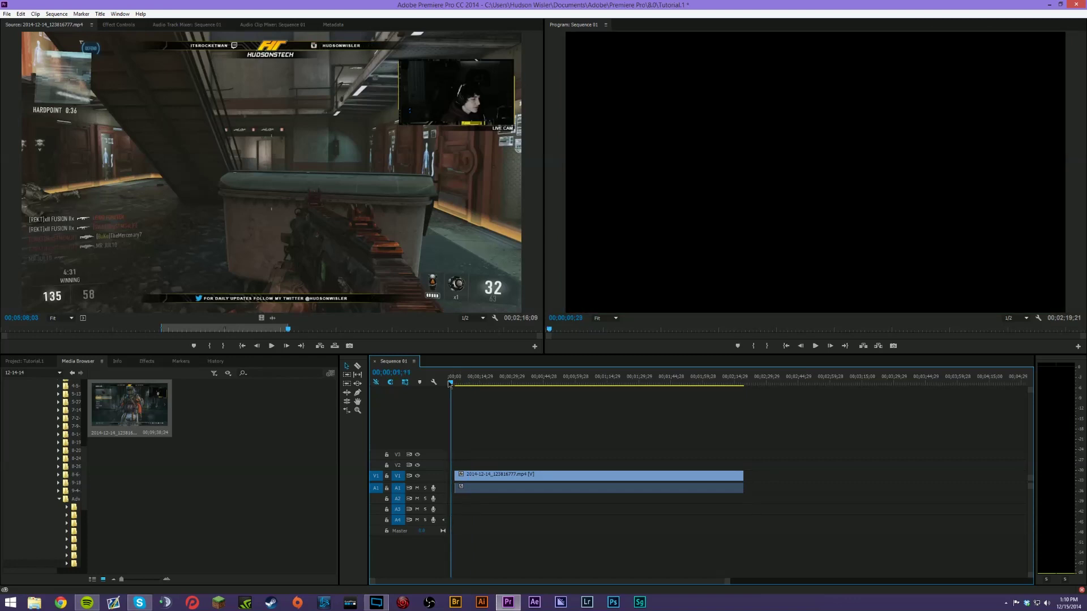
Step: Expand the Audio 1 and Video 1 tracks and move the gameplay clip to the very start of the sequence
double_click(439, 495)
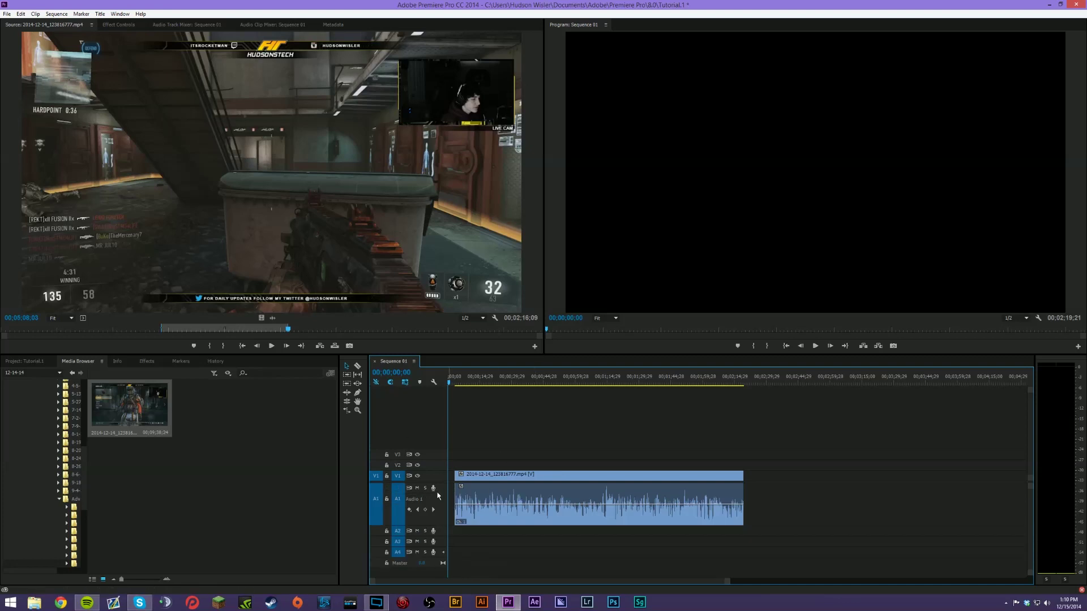
double_click(443, 475)
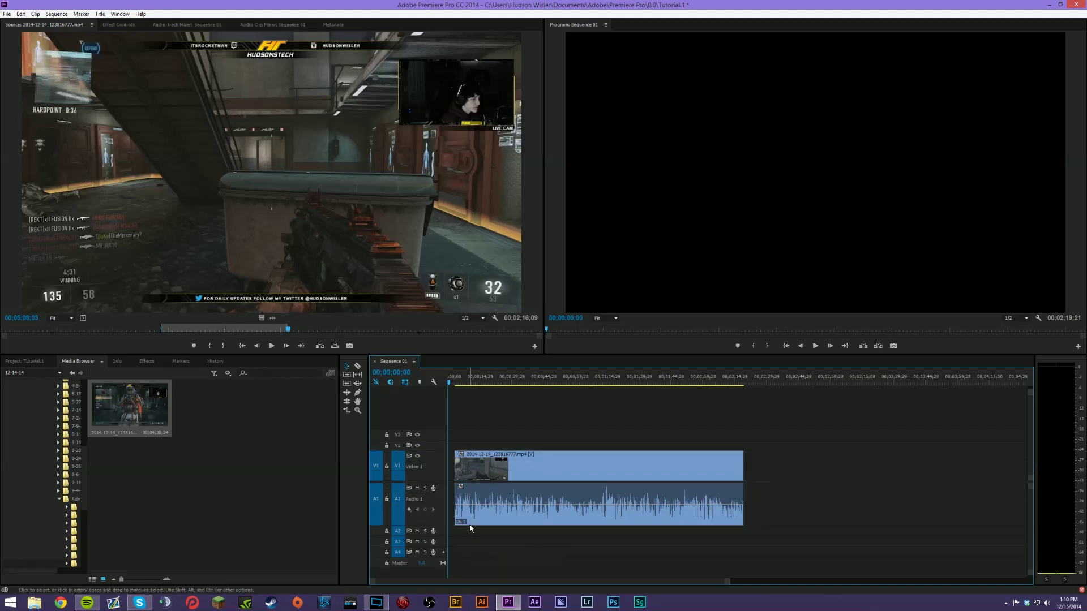
drag(626, 475, 618, 477)
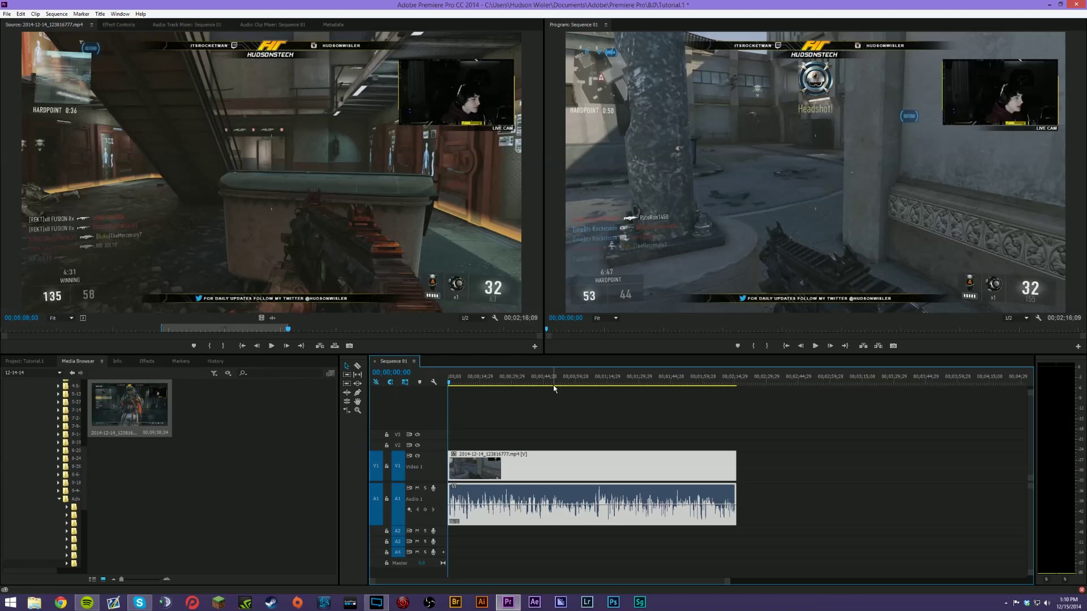
key(c)
click(558, 465)
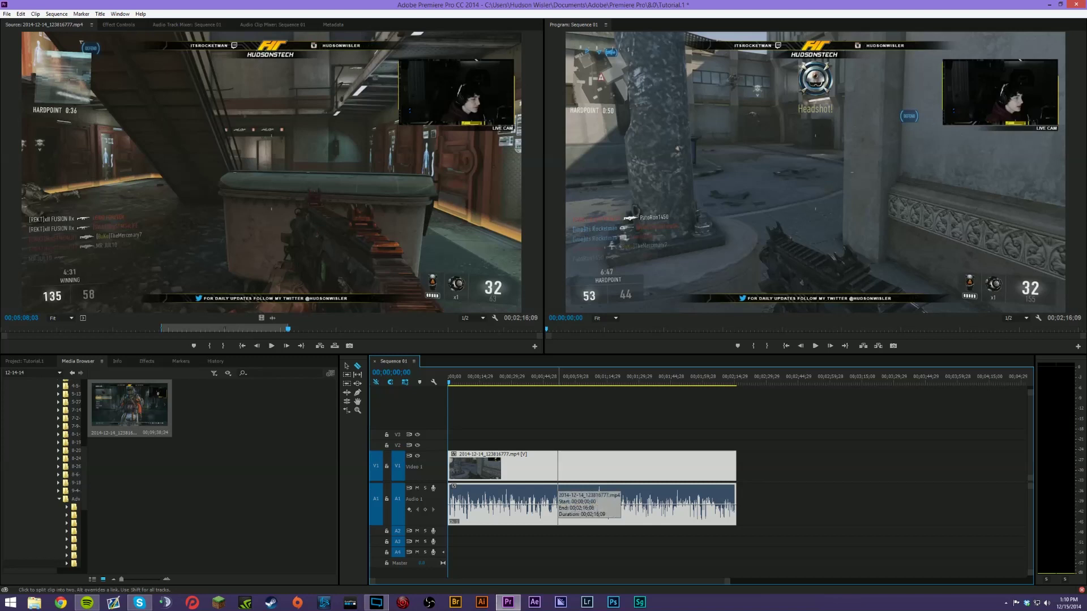
key(v)
key(ctrl+z)
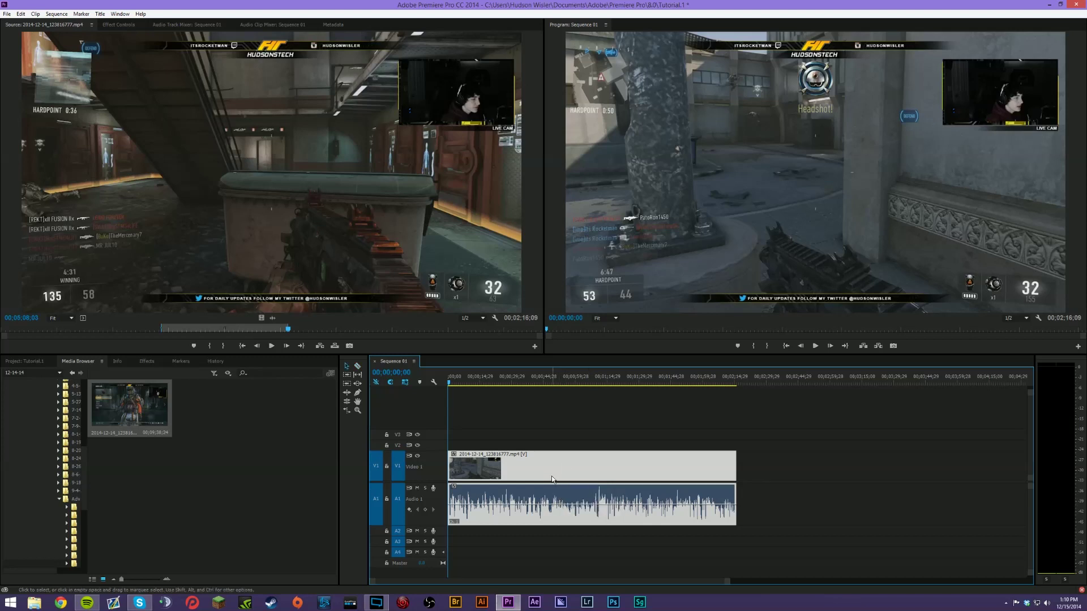
Step: Split the gameplay clip with the Razor tool at 00;00;45;28 and at 00;01;10;12
click(545, 380)
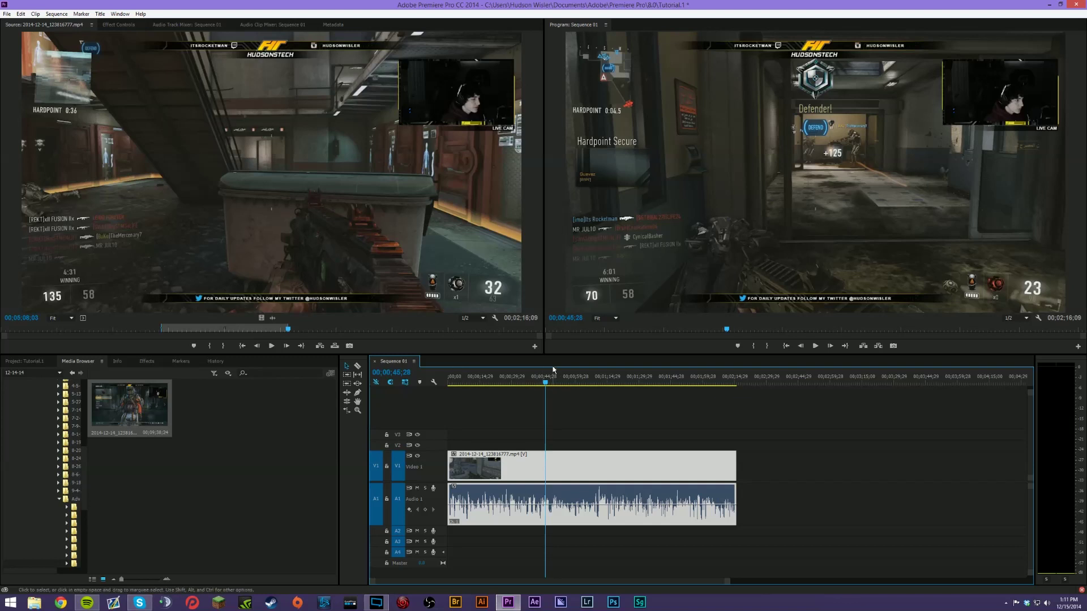
key(c)
click(545, 467)
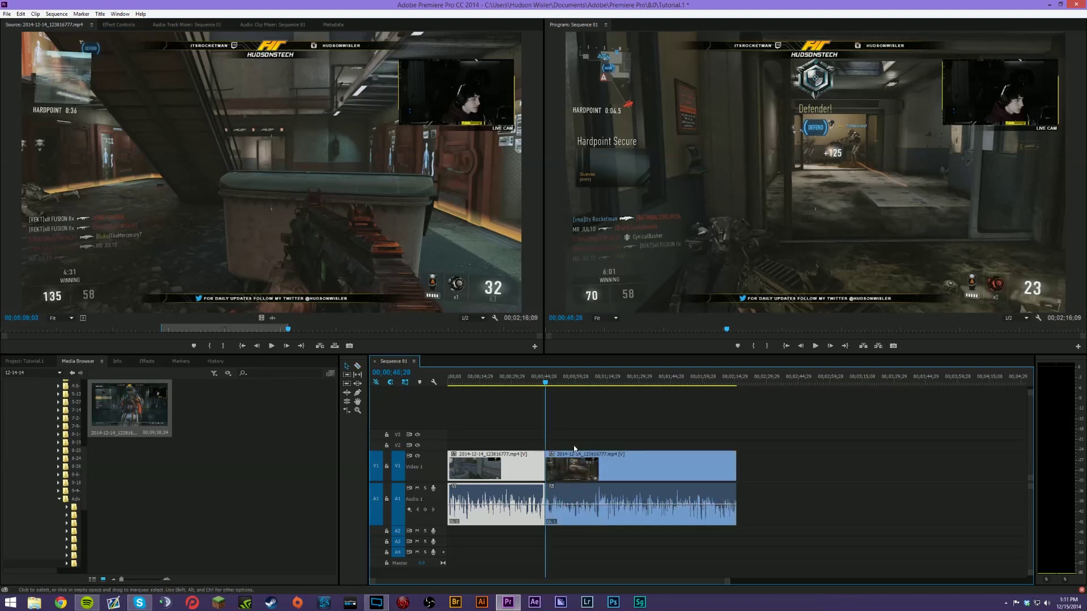
key(v)
click(602, 389)
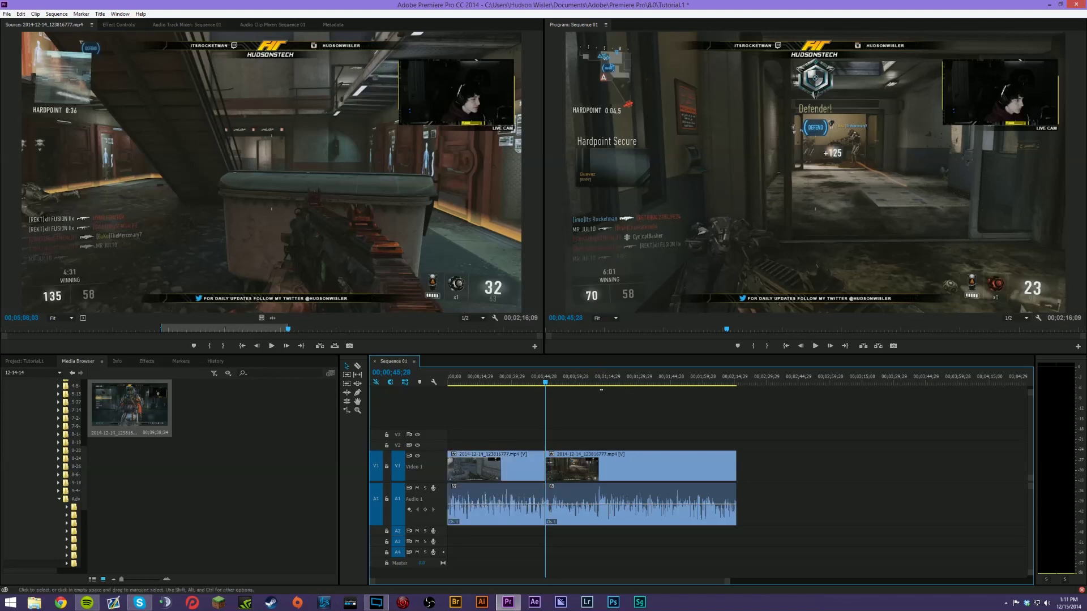
click(597, 378)
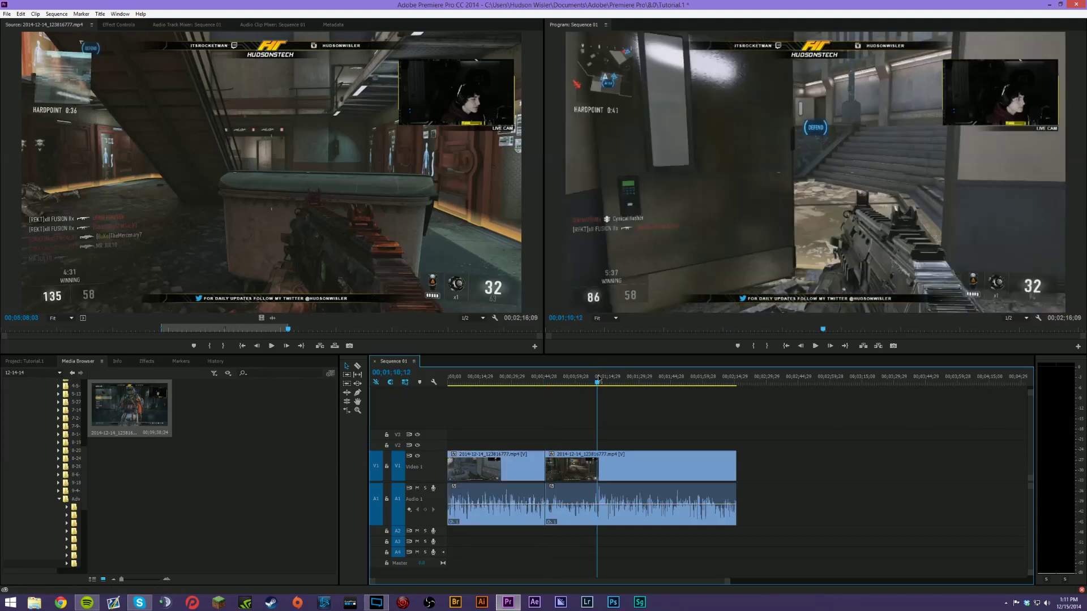
key(c)
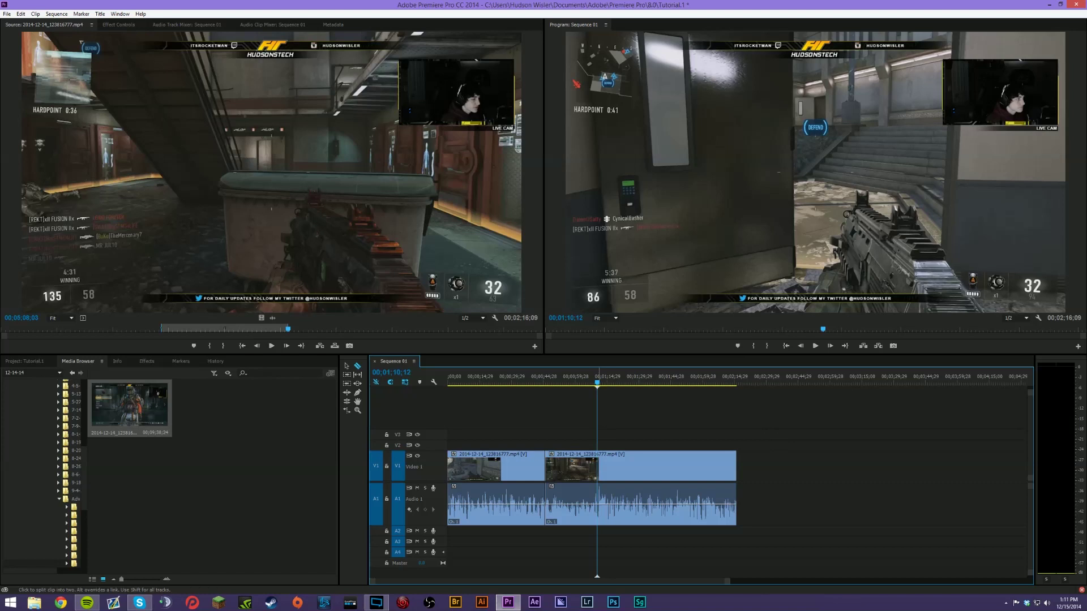
click(597, 467)
key(v)
Step: Delete the middle segment of the gameplay clip and move the last segment up against the first to close the gap
click(578, 462)
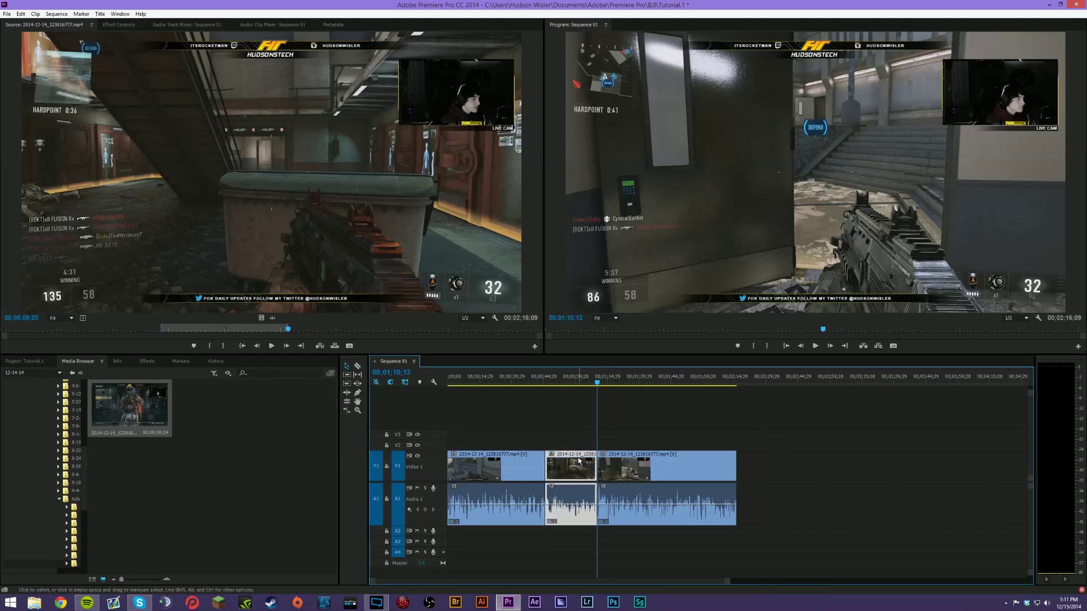
key(Delete)
click(701, 467)
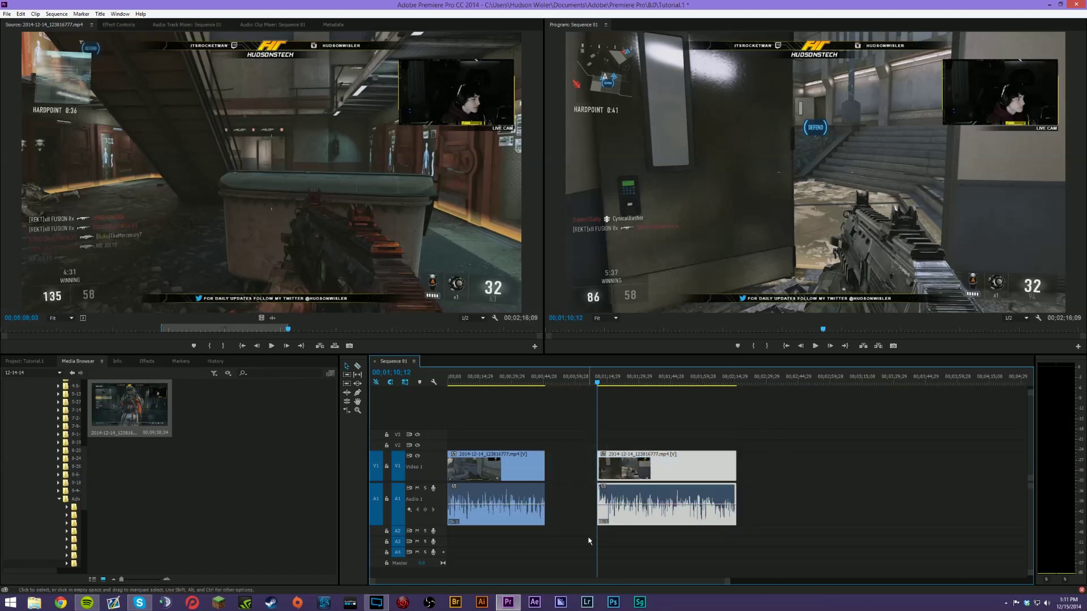
drag(686, 467, 634, 468)
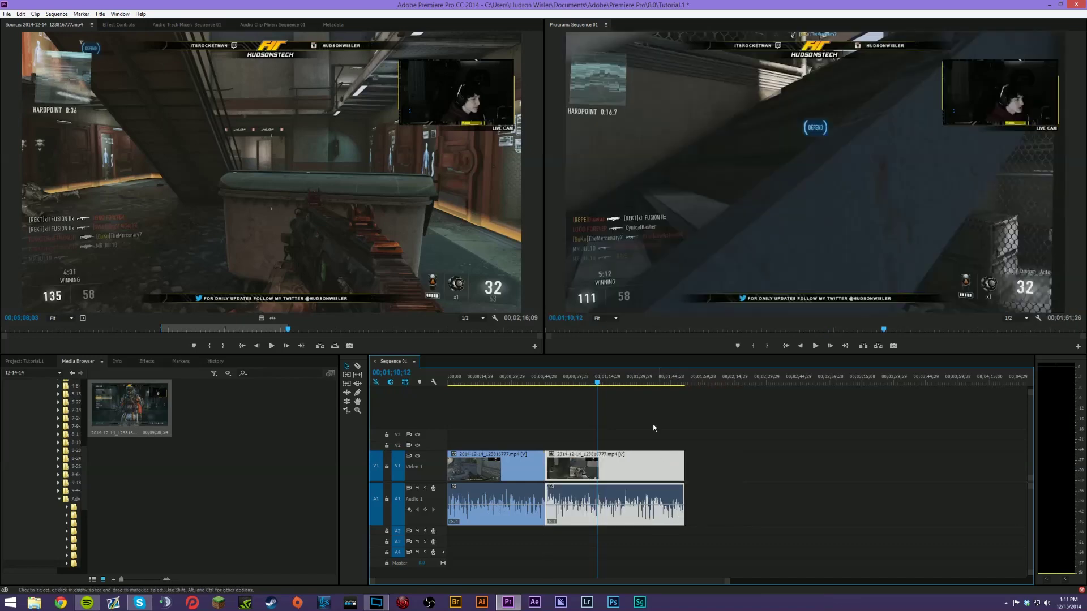
click(525, 389)
drag(547, 389, 547, 388)
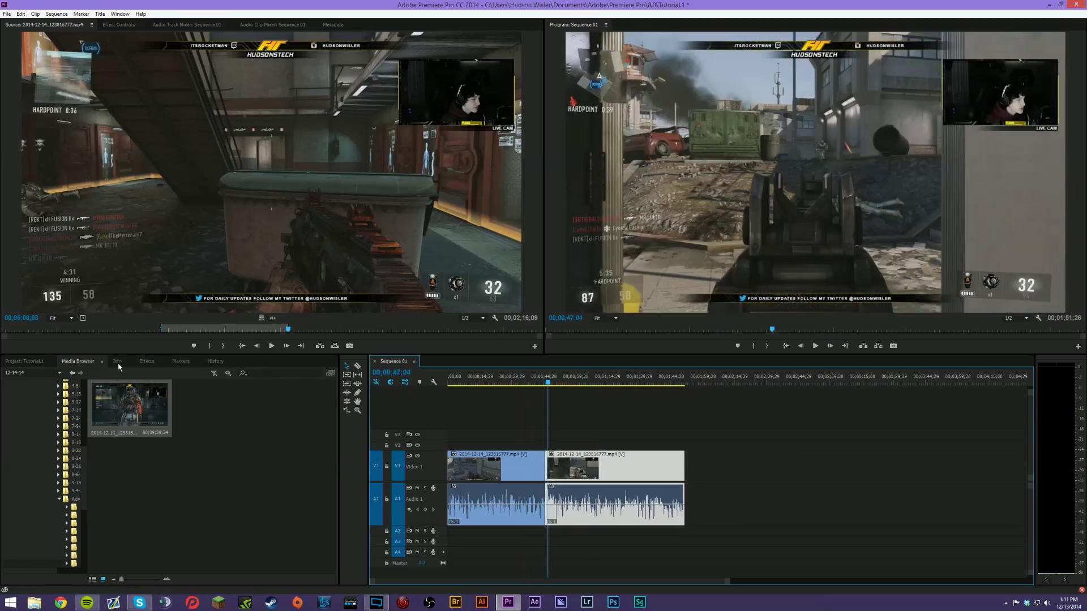
Step: Apply the Cross Dissolve video transition from the Dissolve group to the cut between the two clips on Video 1
click(146, 362)
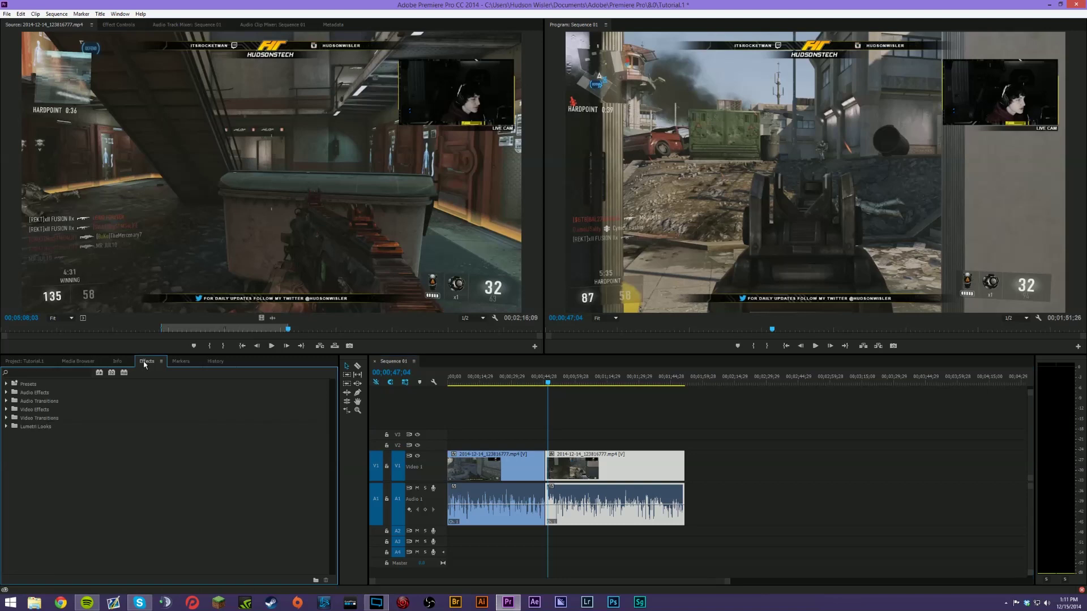
click(5, 419)
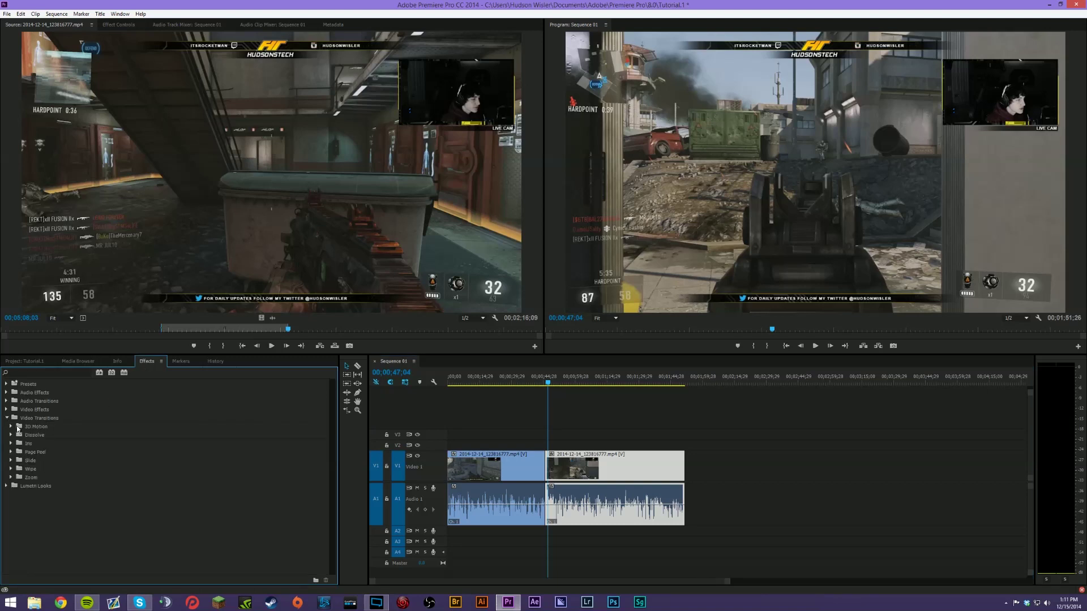
click(12, 435)
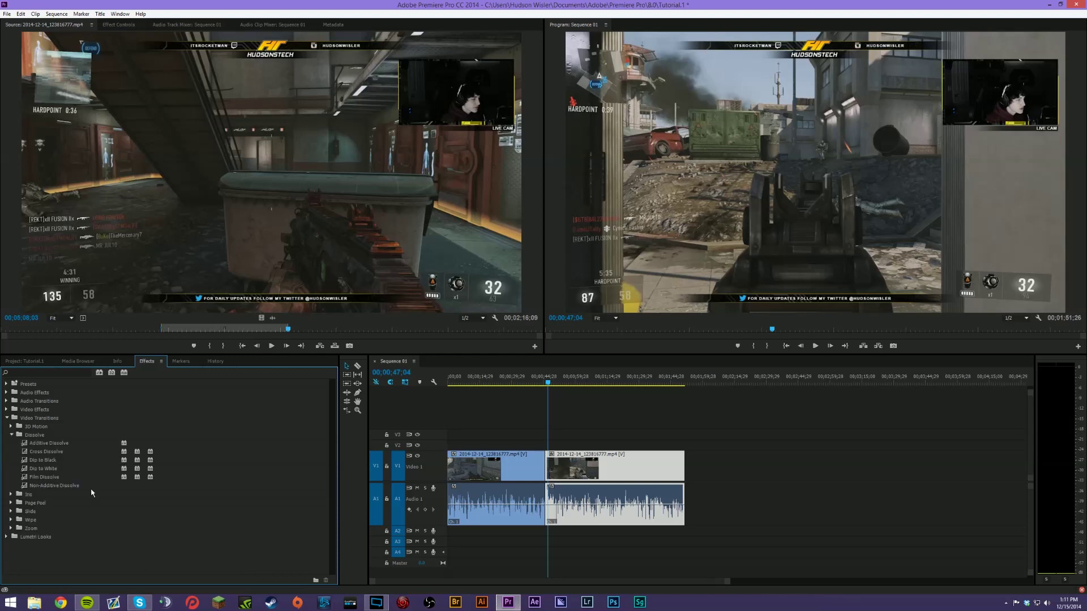
click(52, 451)
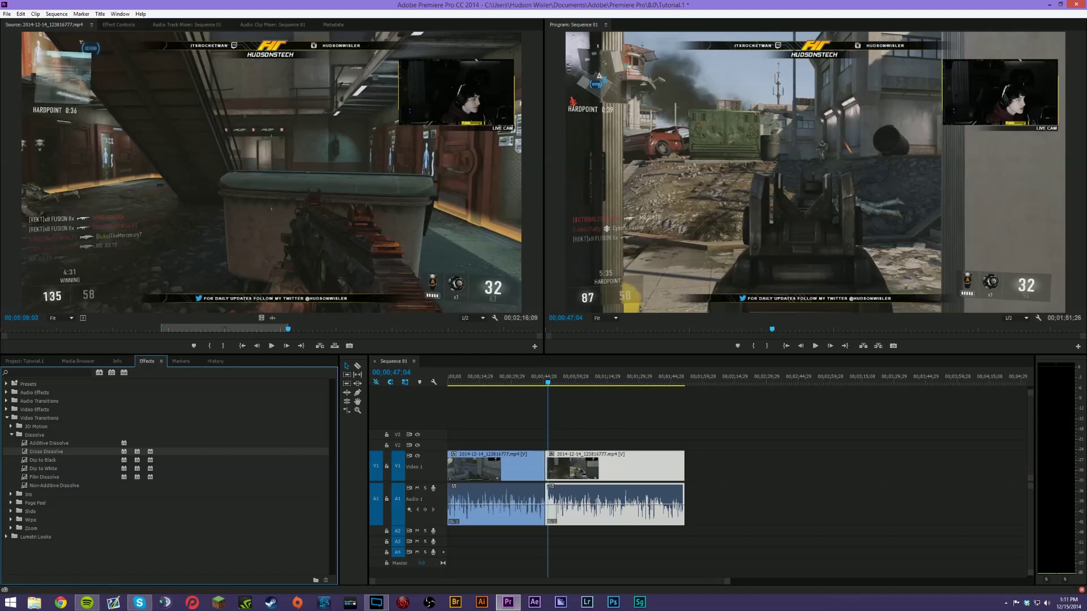
drag(729, 581, 485, 582)
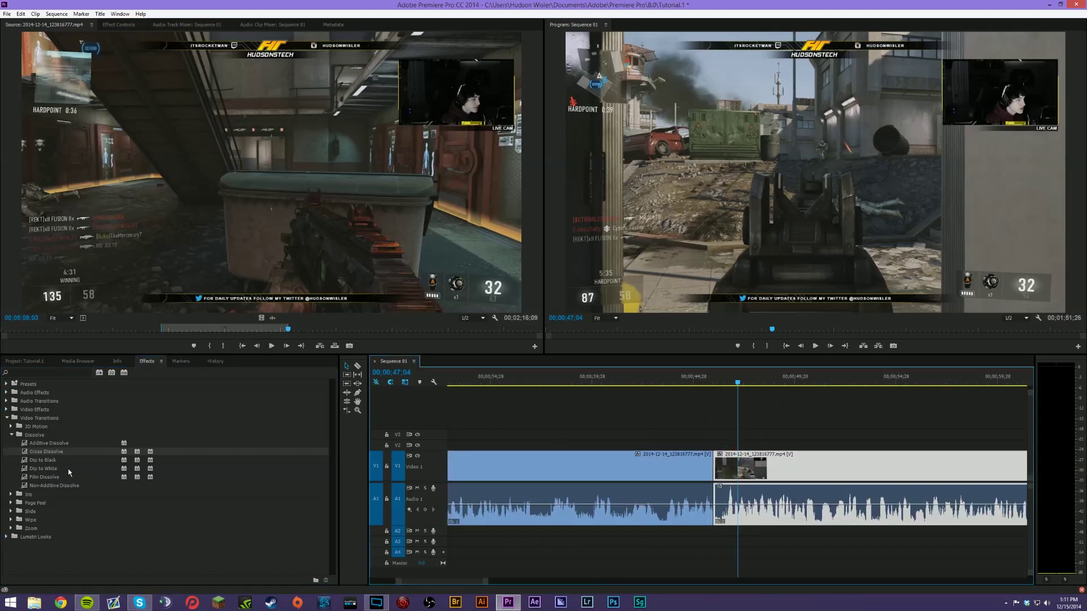
drag(69, 469, 710, 467)
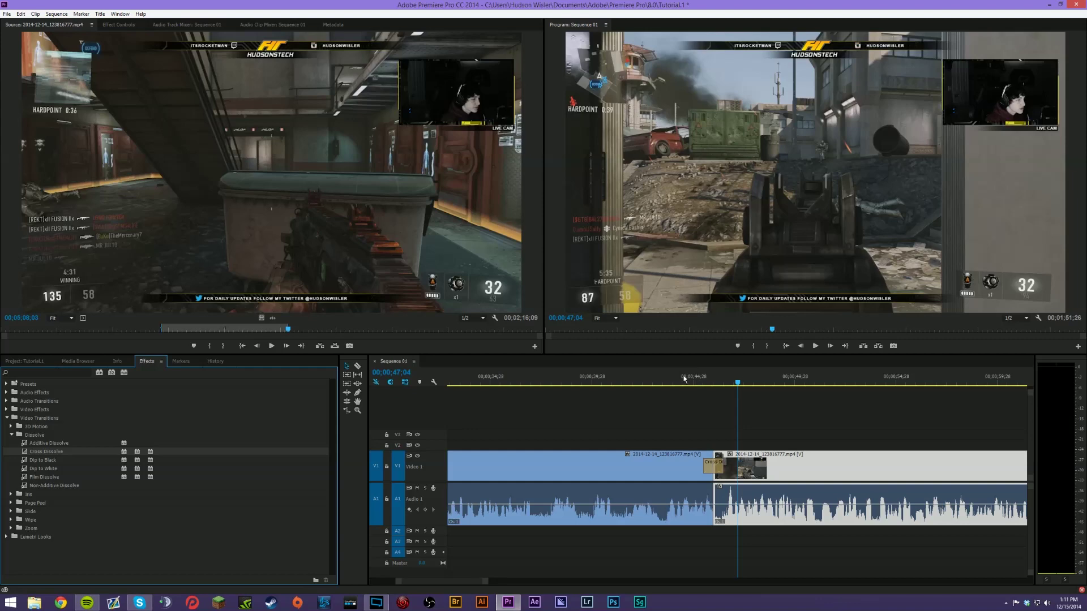
Step: Play the sequence through the cross dissolve from about 42 seconds and collapse the Dissolve and Video Transitions folders
click(639, 380)
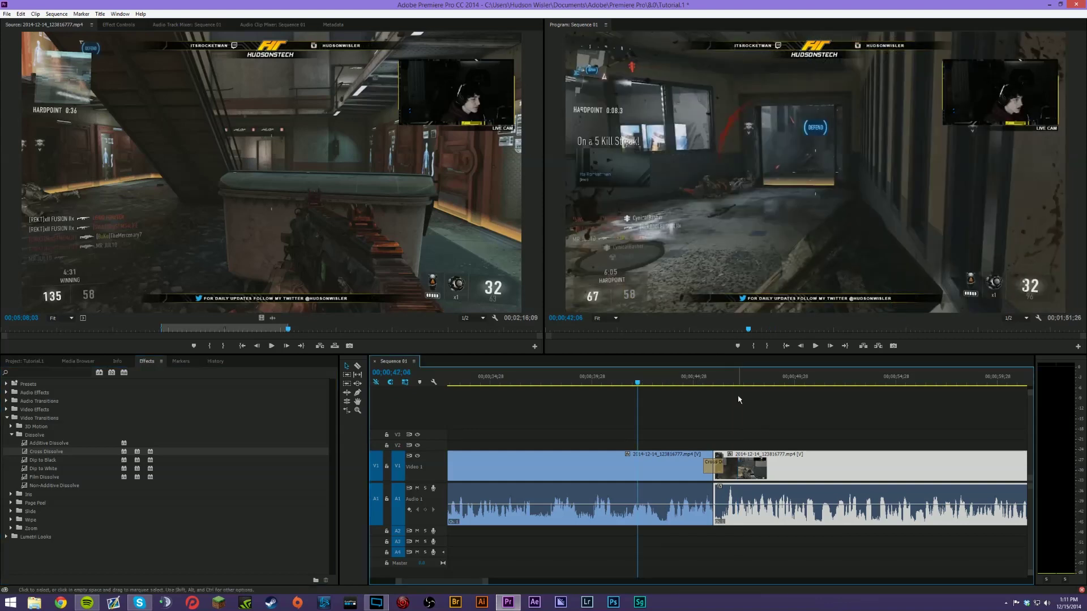
key(space)
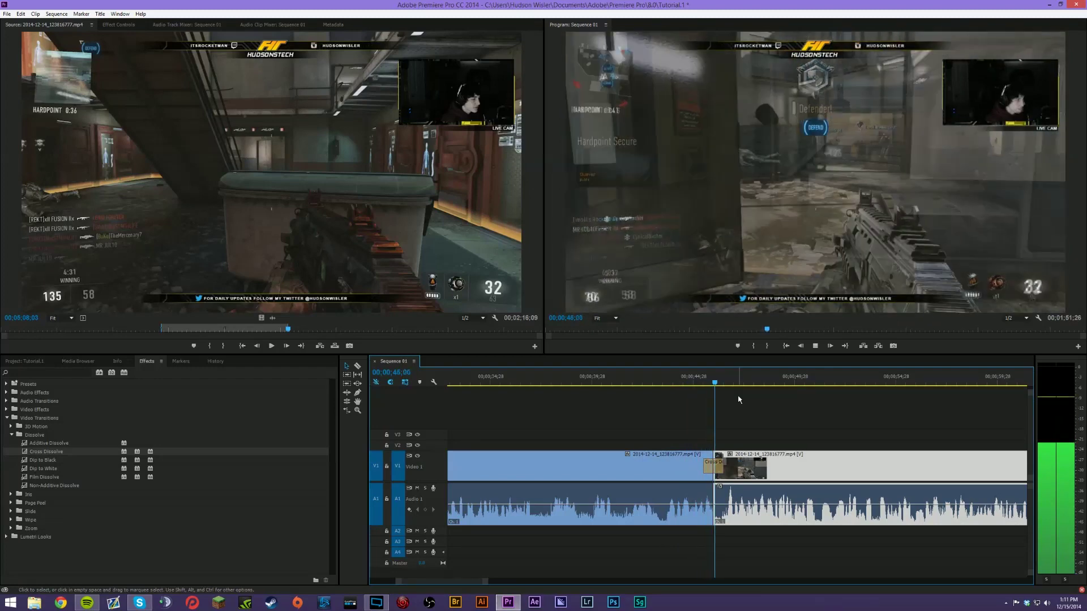
key(space)
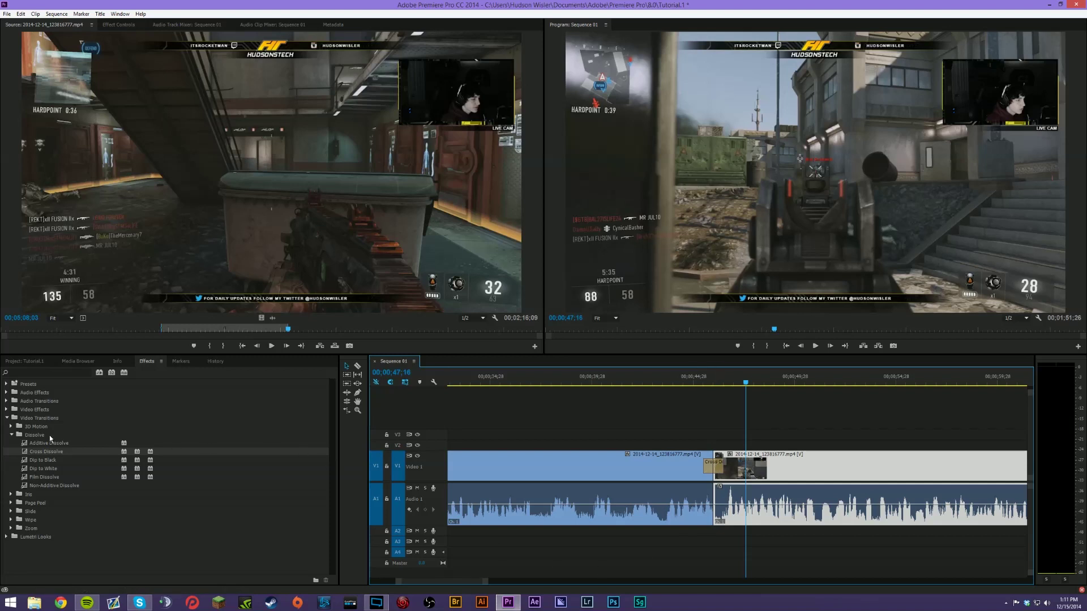
click(11, 434)
click(7, 418)
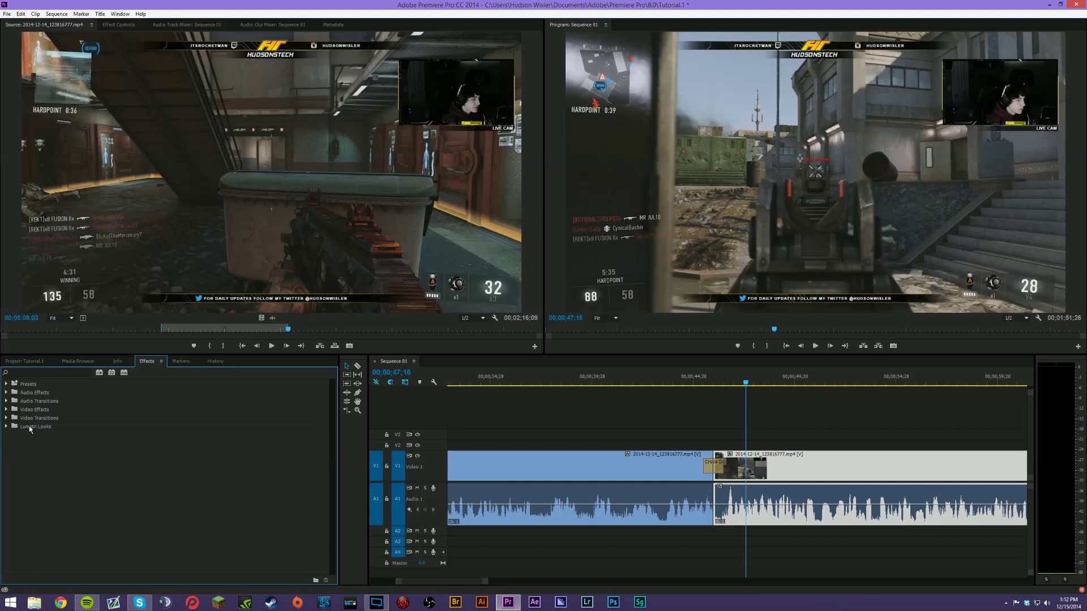
Step: Open the second clip's Effect Controls, expand Volume and add a Bypass keyframe at 00;00;47;20
drag(485, 583, 609, 587)
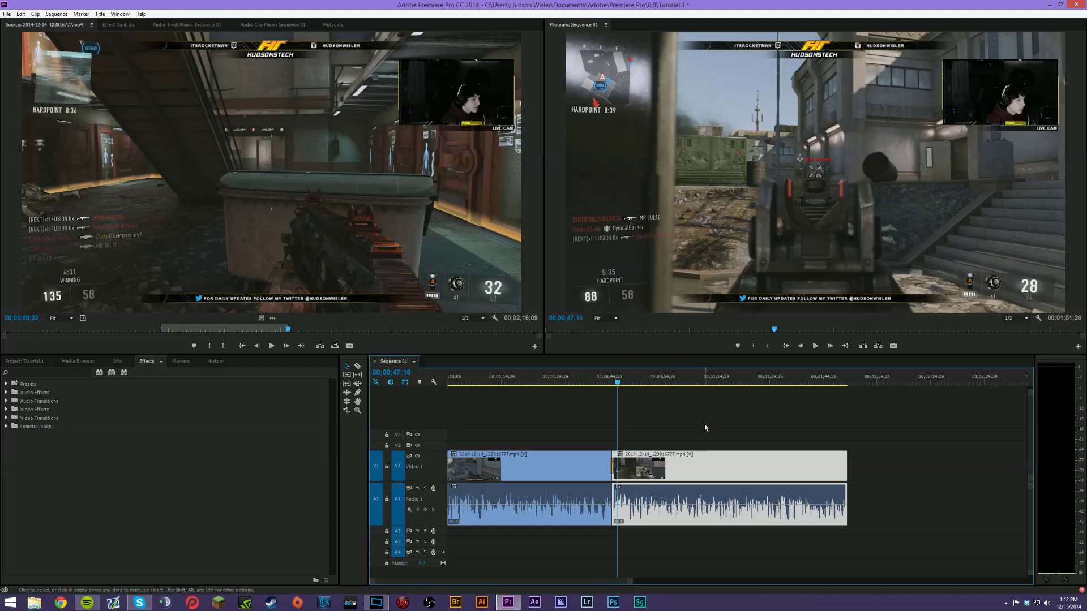
key(shift+5)
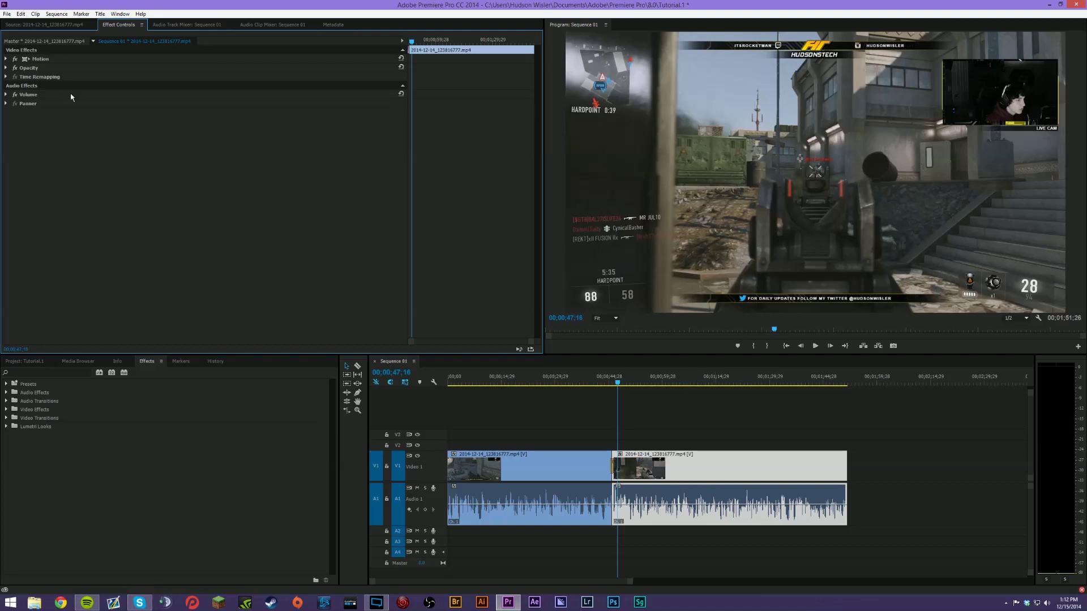
click(7, 94)
drag(618, 385, 620, 386)
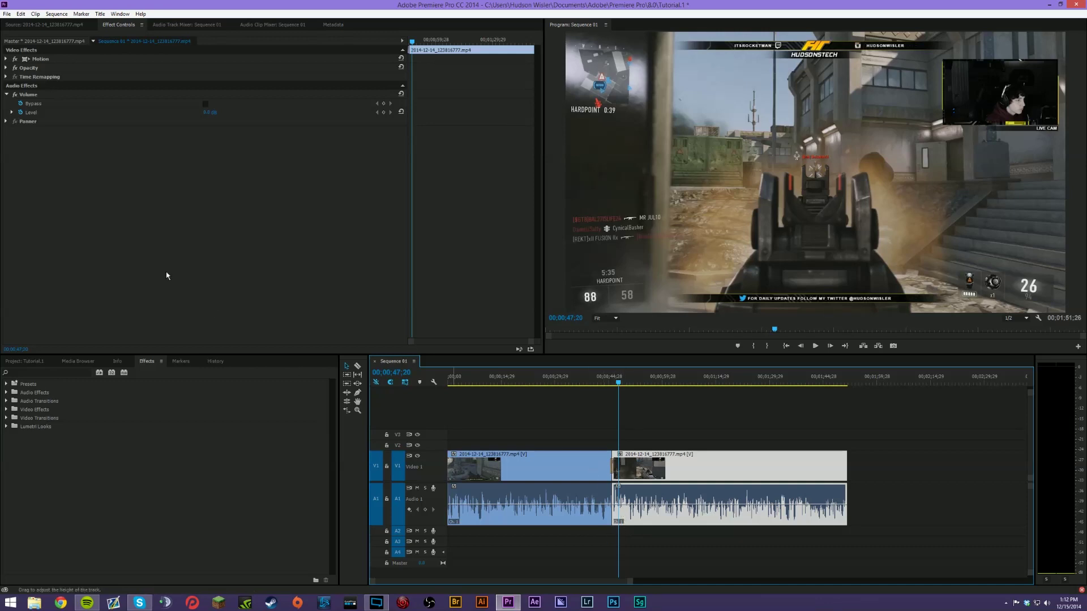
click(383, 104)
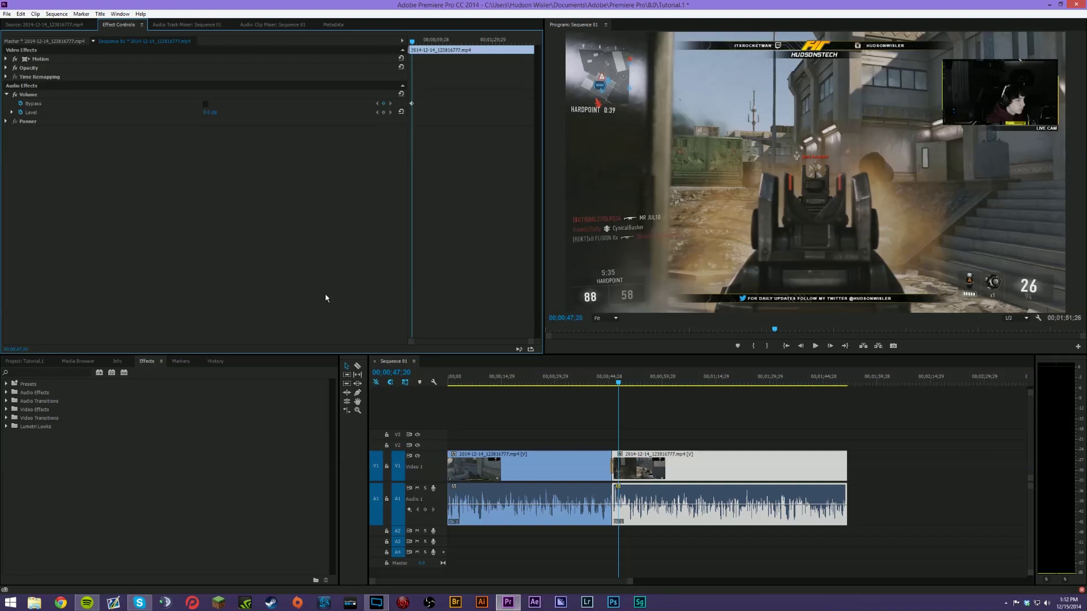
Step: Remove the second clip's Bypass keyframe and add a volume Level keyframe at 00;00;47;20, keeping its level value
click(383, 104)
click(383, 113)
key(=)
key(=)
key(=)
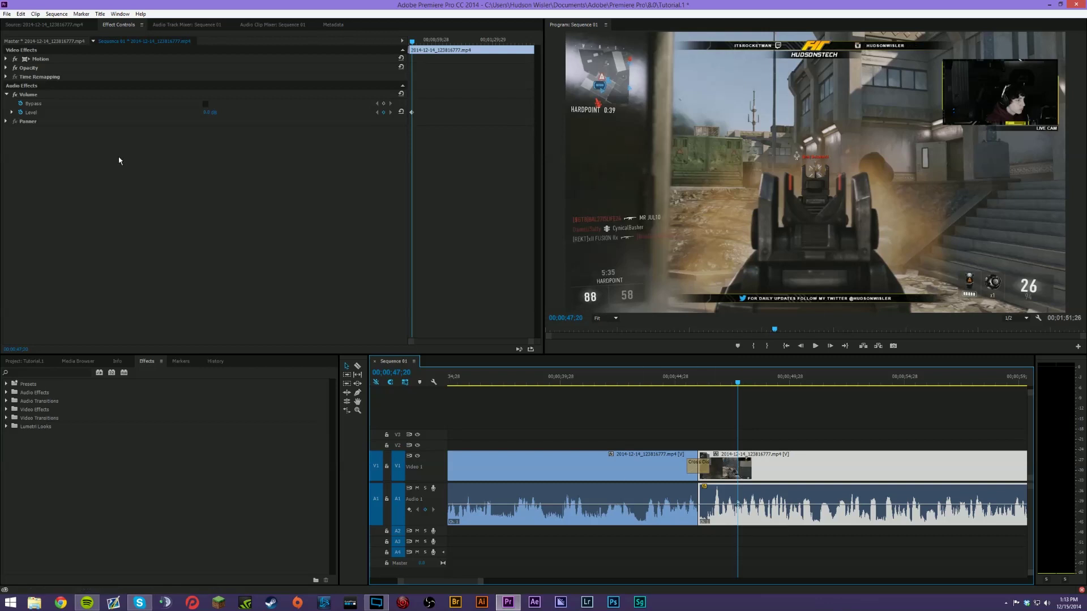
click(208, 112)
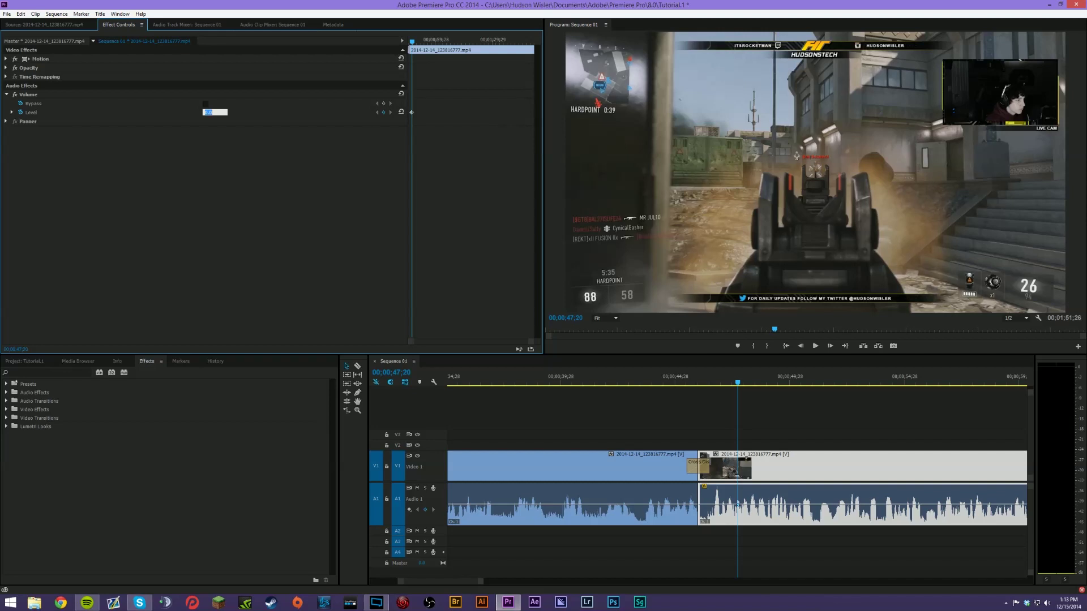
key(Return)
Step: Add a lower volume Level keyframe at the second clip's start, 00;00;46;00, and scrub slightly into the fade-in
drag(740, 385, 700, 391)
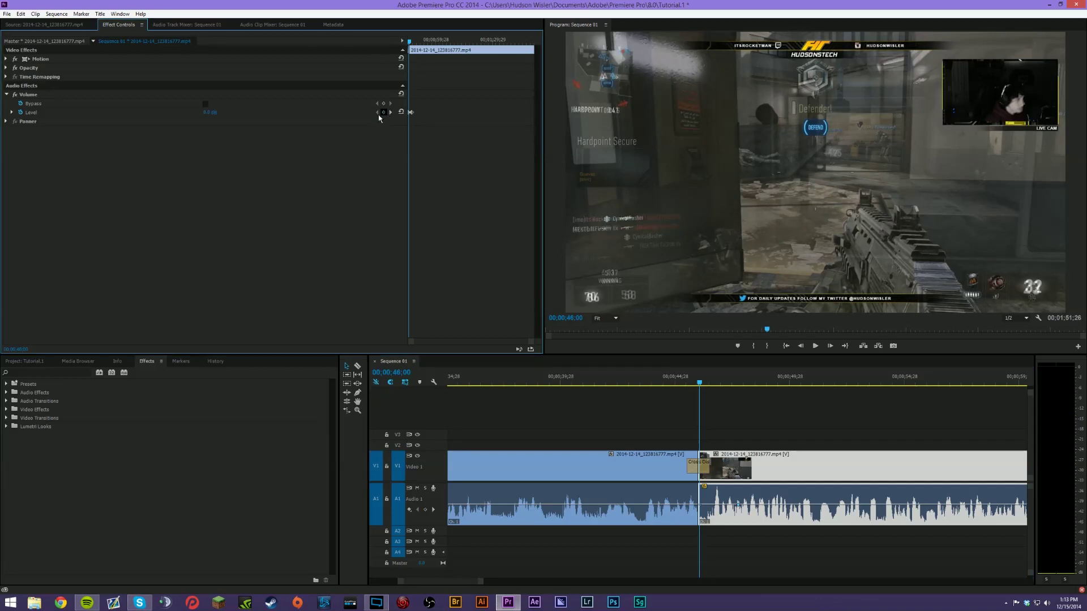
click(207, 112)
key(Return)
click(697, 385)
drag(696, 385, 704, 385)
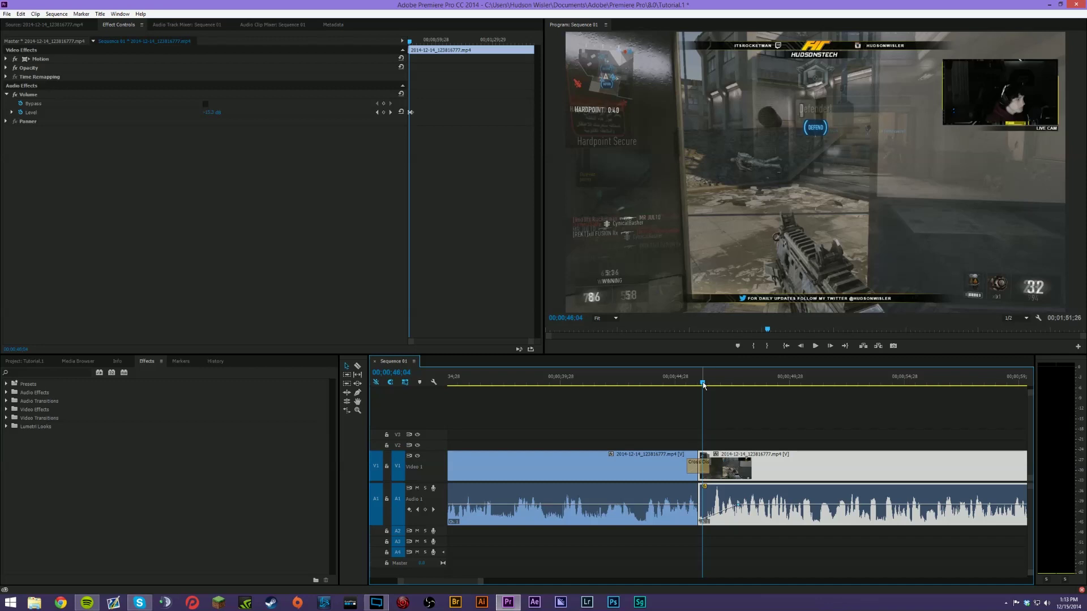
Step: Remove both volume Level keyframes from the second clip and park the playhead within that clip at 00;01;26;15
drag(480, 581, 693, 580)
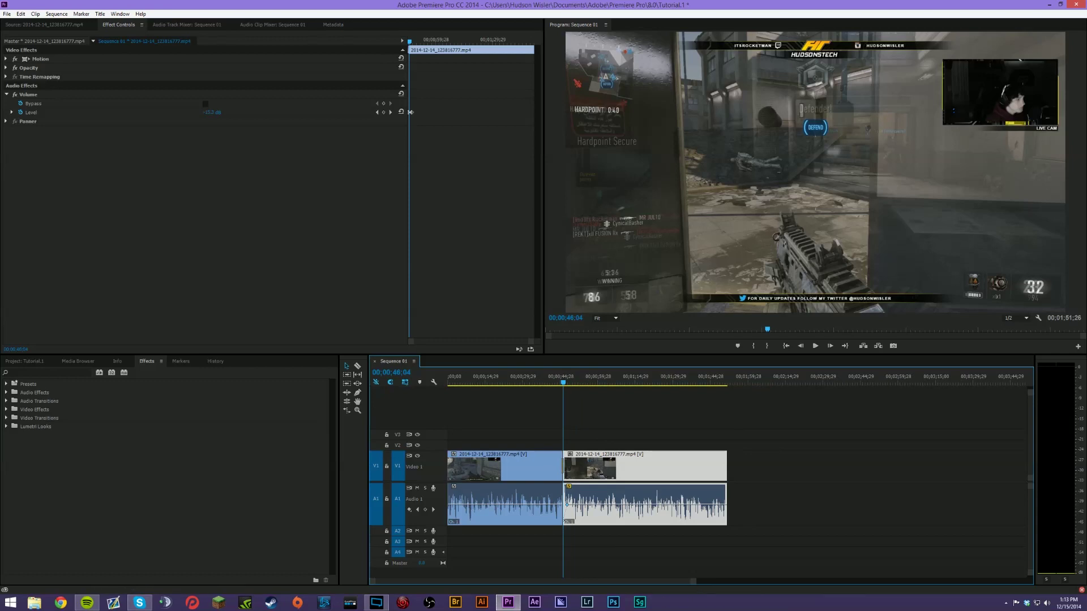
key(equal)
key(equal)
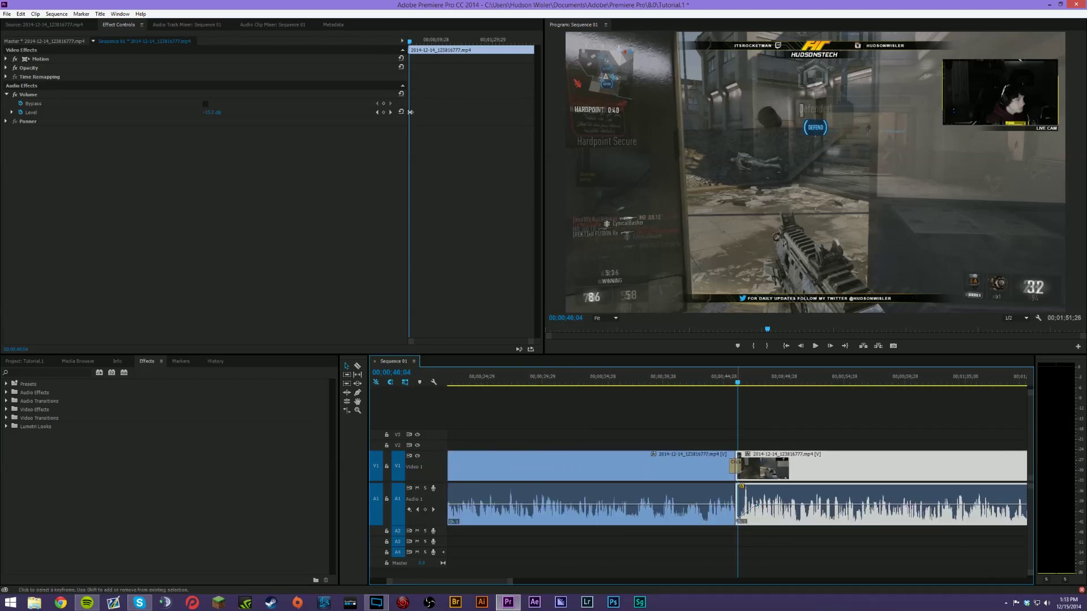
drag(737, 520, 737, 503)
key(minus)
key(minus)
key(minus)
click(670, 381)
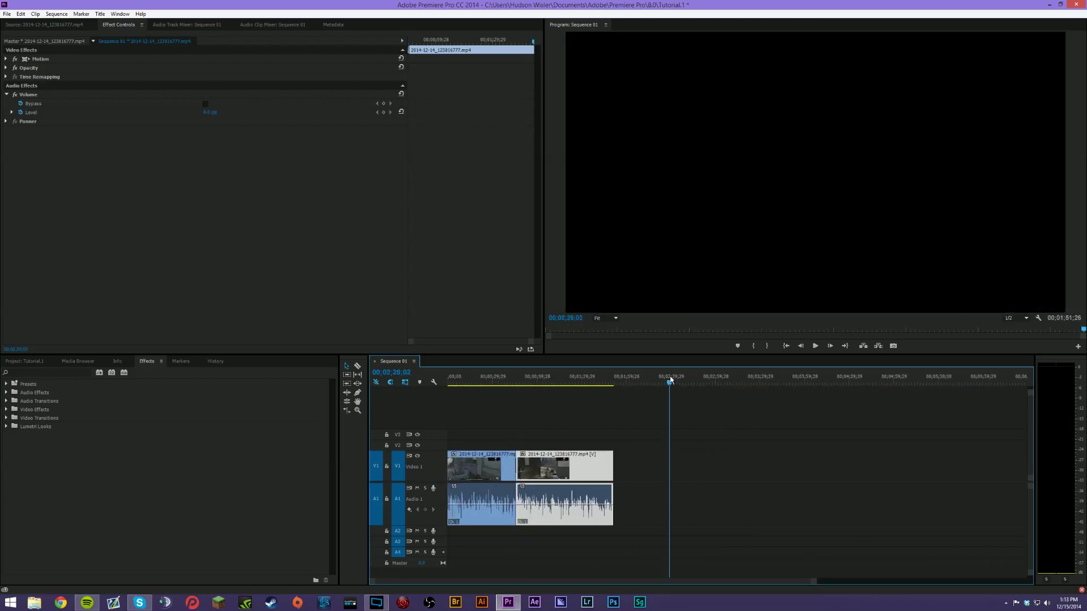
click(577, 381)
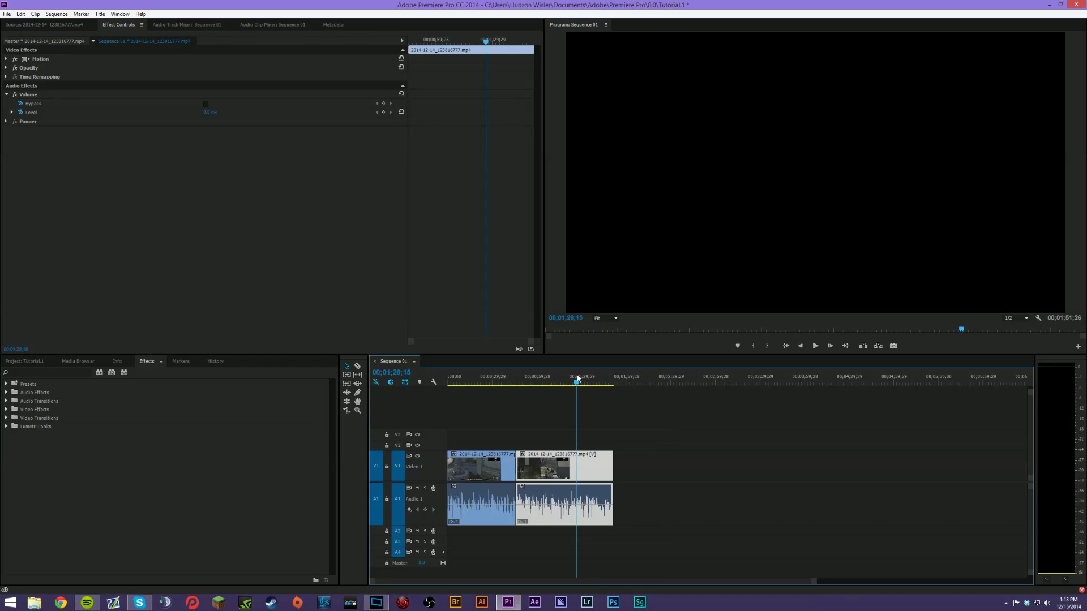
Step: Revert the project to the Apply Transition state in the History, undoing all the keyframe edits
click(223, 361)
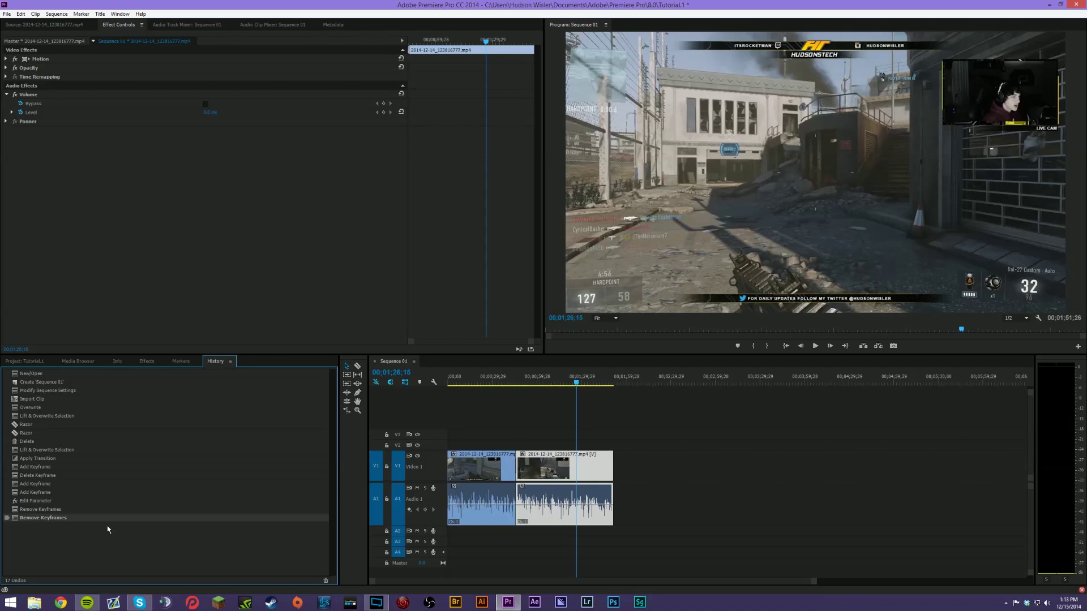
click(44, 494)
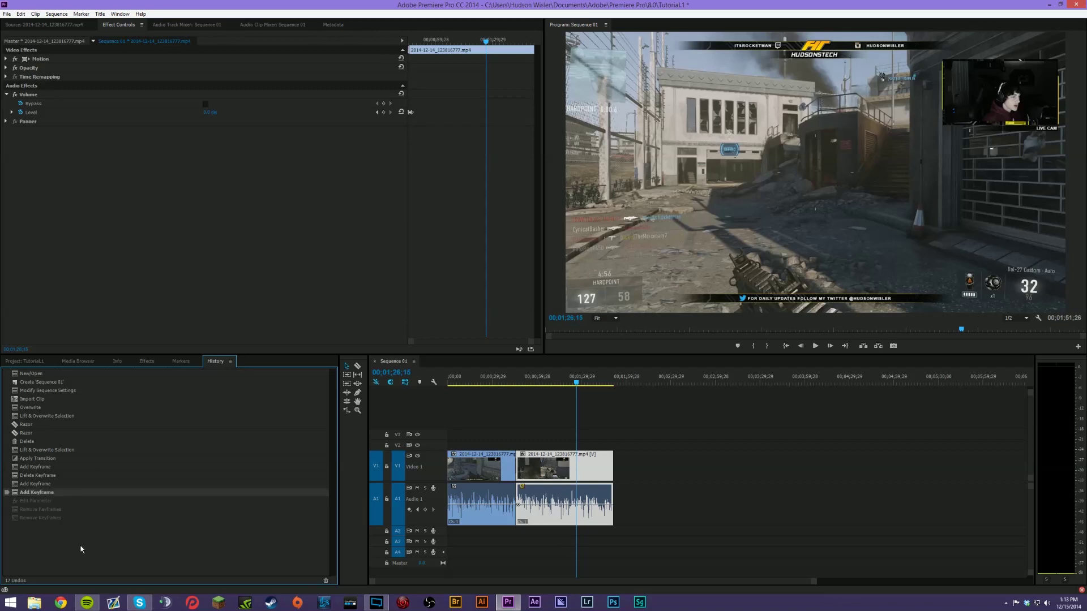
click(40, 476)
click(43, 460)
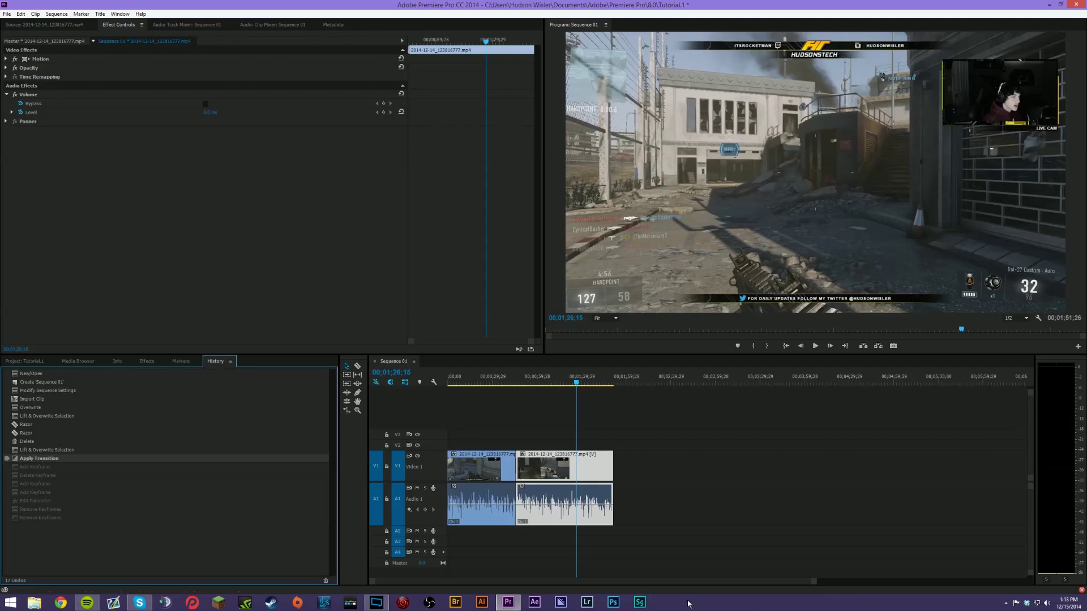
Step: Fit both clips in the timeline view and move the playhead past the end of the last clip
drag(815, 582, 722, 586)
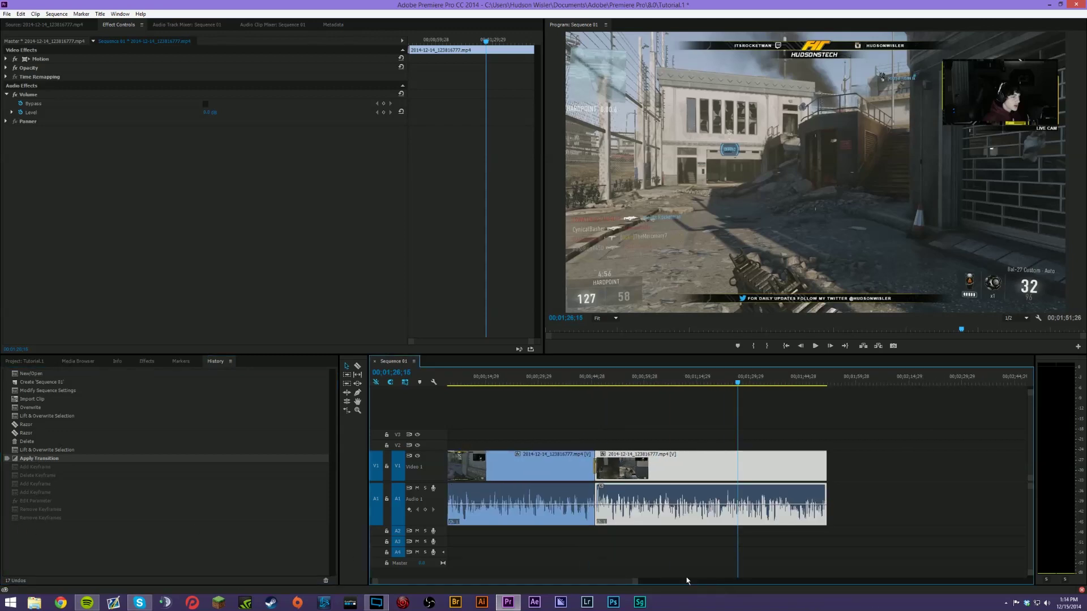
scroll(614, 582, up, 1)
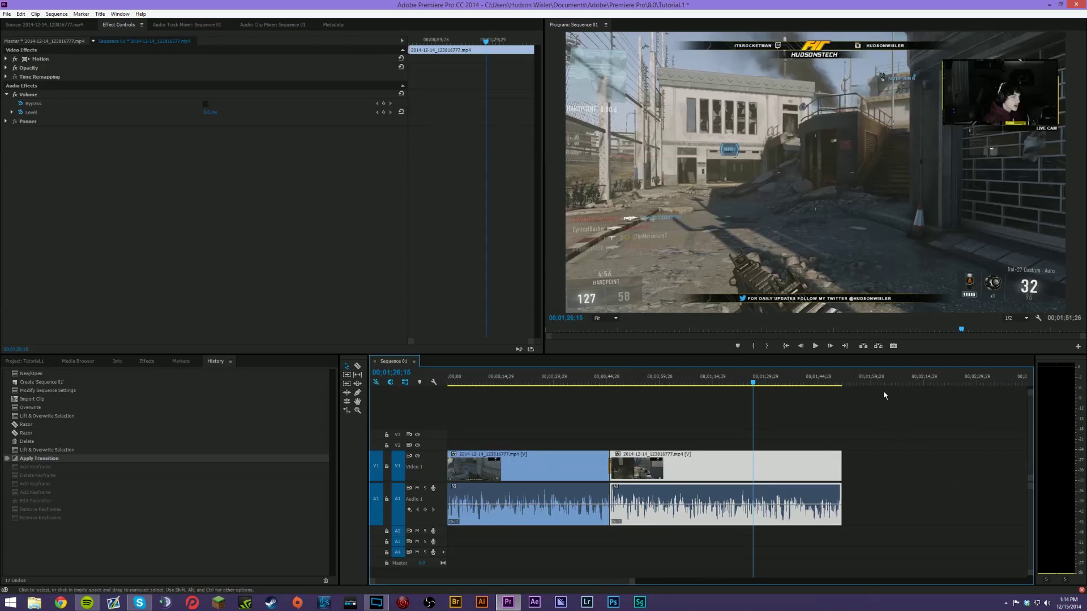
click(882, 375)
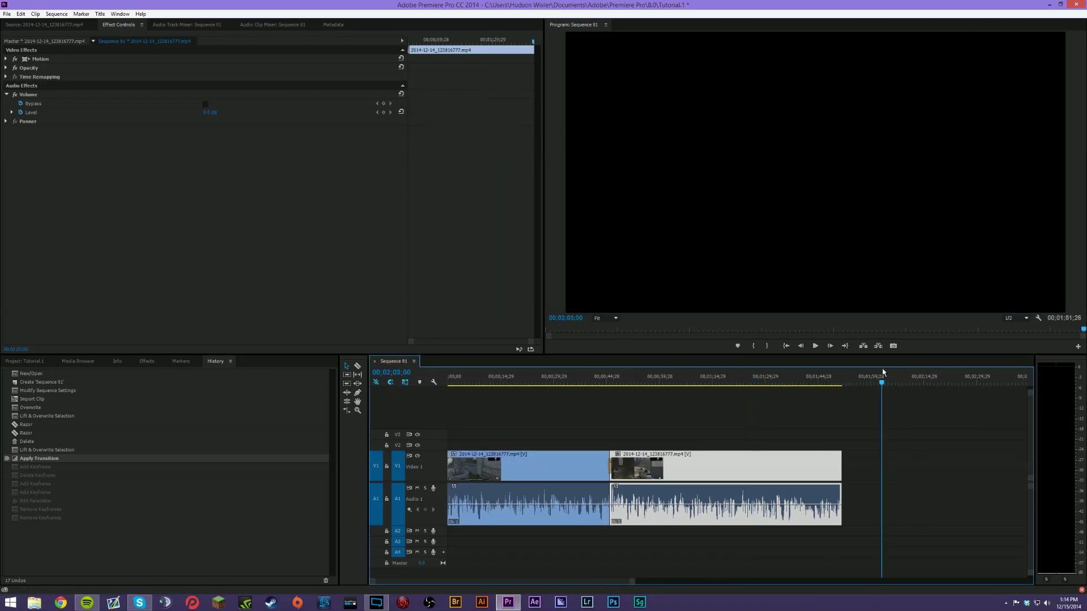